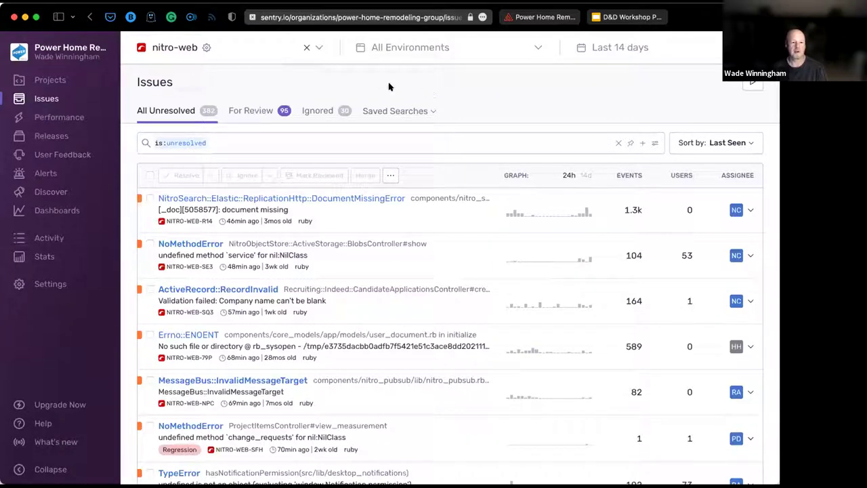
Step: Limit the nitro-web issues to the last 24 hours and list only those for review
left_click(613, 48)
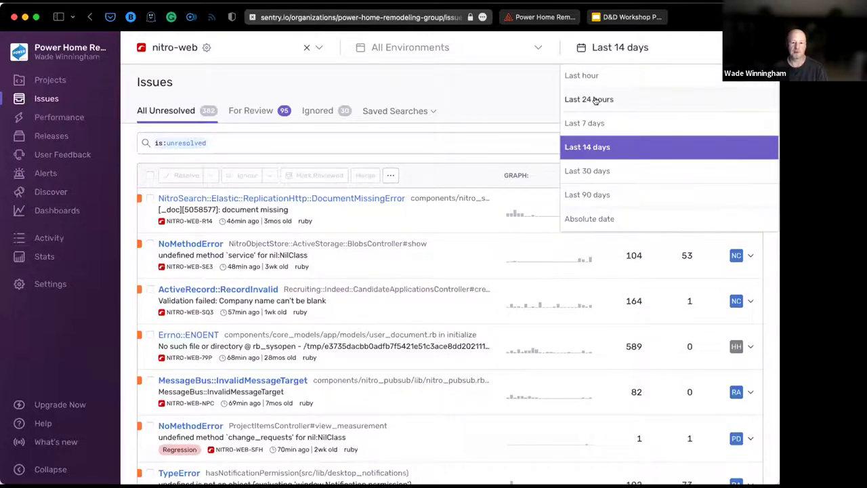
left_click(593, 100)
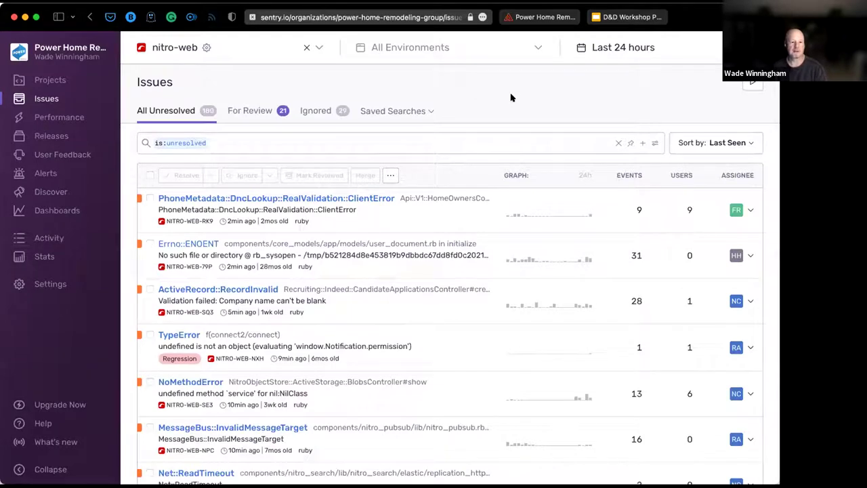
left_click(273, 108)
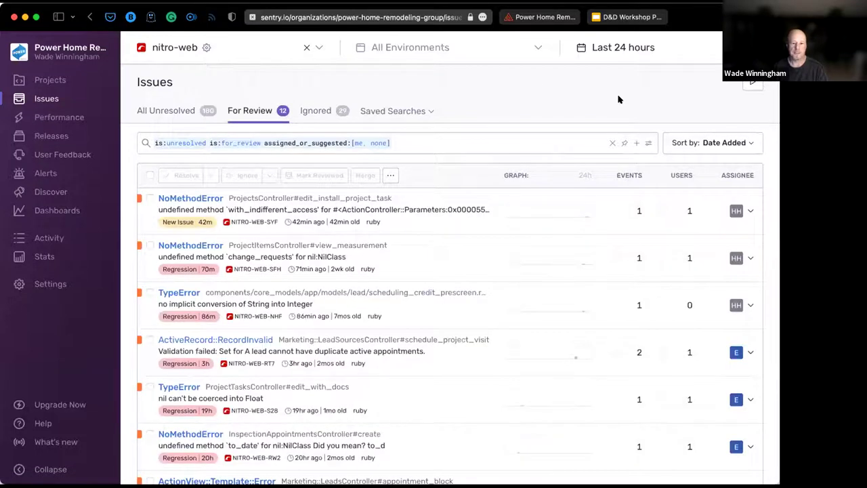
Step: Assign the ActiveRecord::RecordInvalid issue from LeadSourcesController#schedule_project_visit to suggested assignee T, and return to the review list
mouse_move(735, 211)
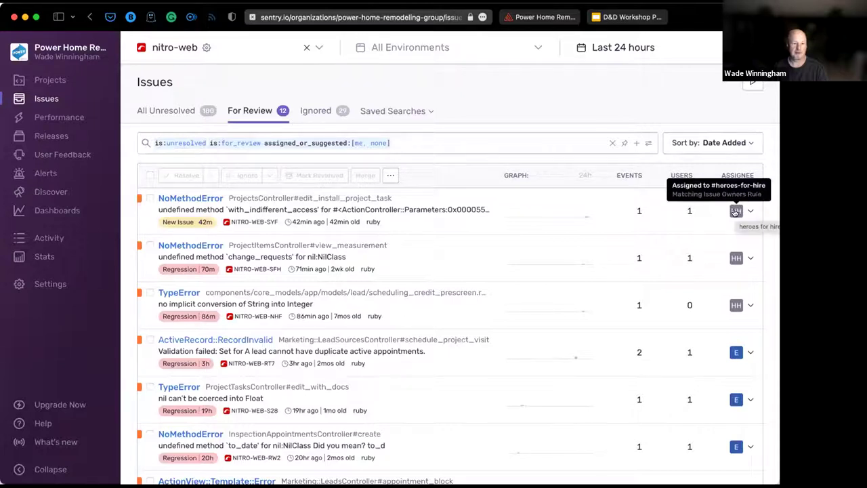
mouse_move(735, 354)
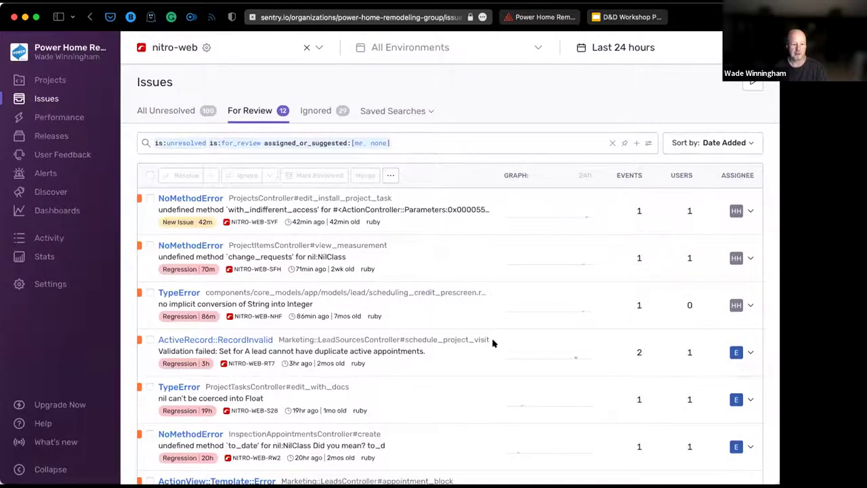
left_click(238, 339)
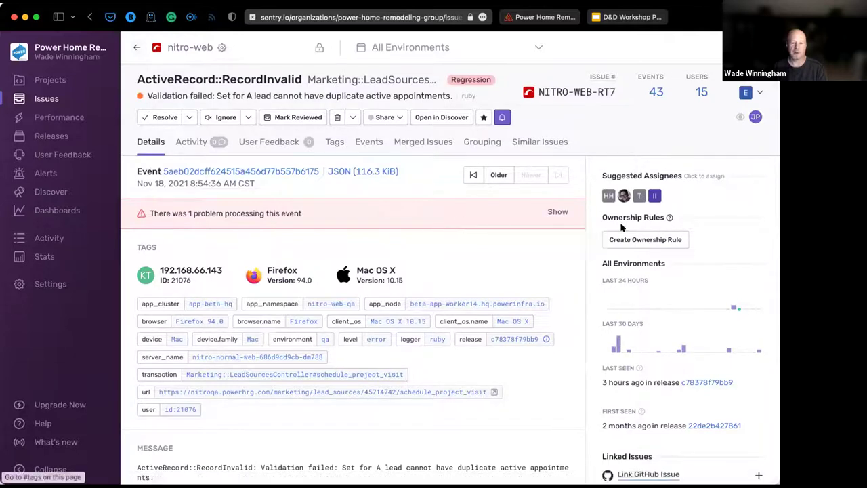
mouse_move(638, 197)
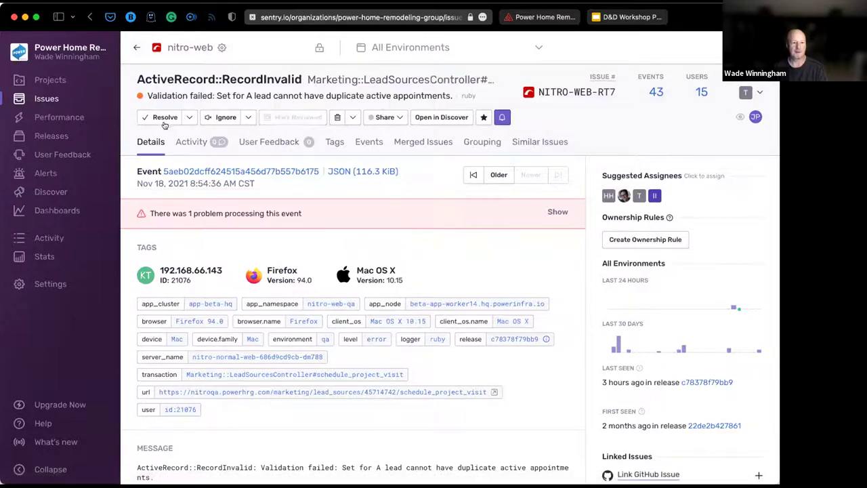
left_click(136, 47)
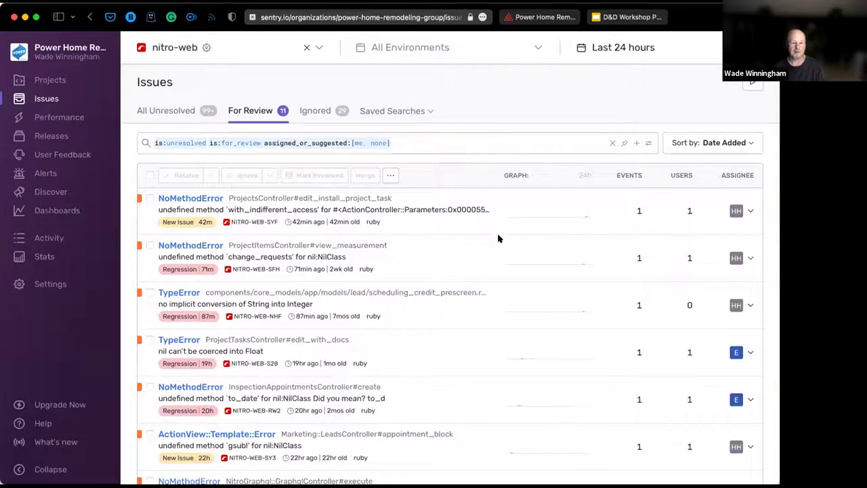
Step: Rerun the recent search for unresolved issues by a user's username, covering the last 14 days
mouse_move(538, 261)
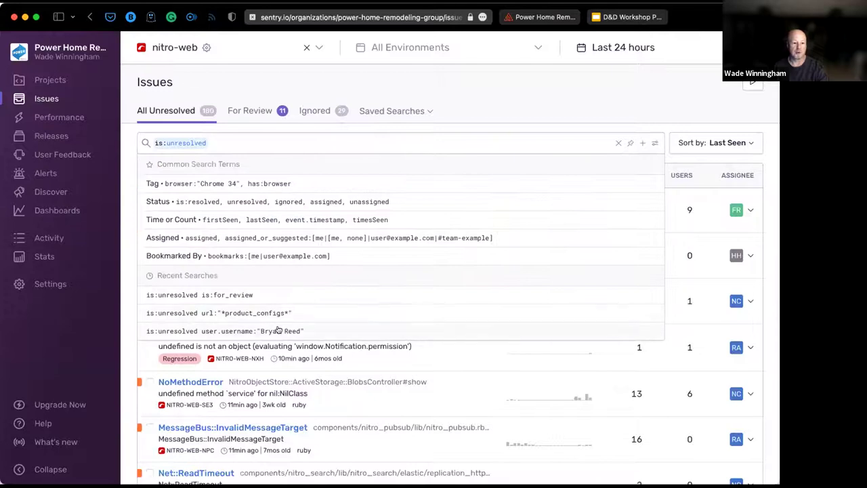
left_click(278, 329)
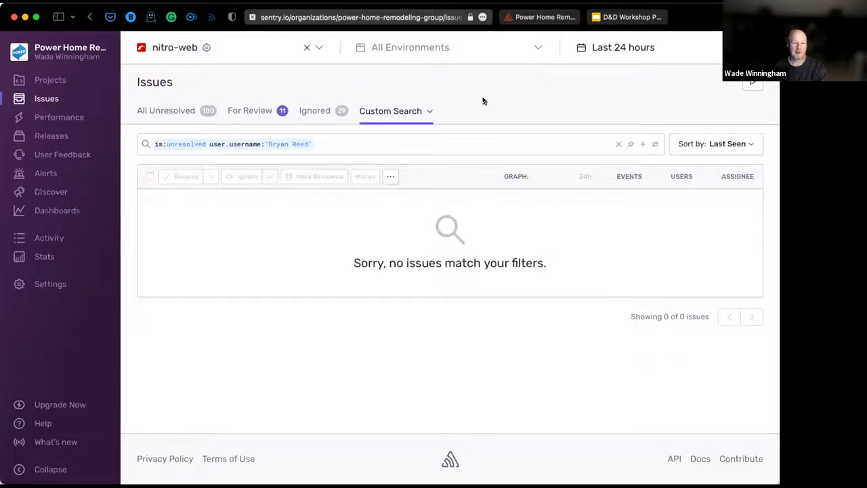
left_click(612, 49)
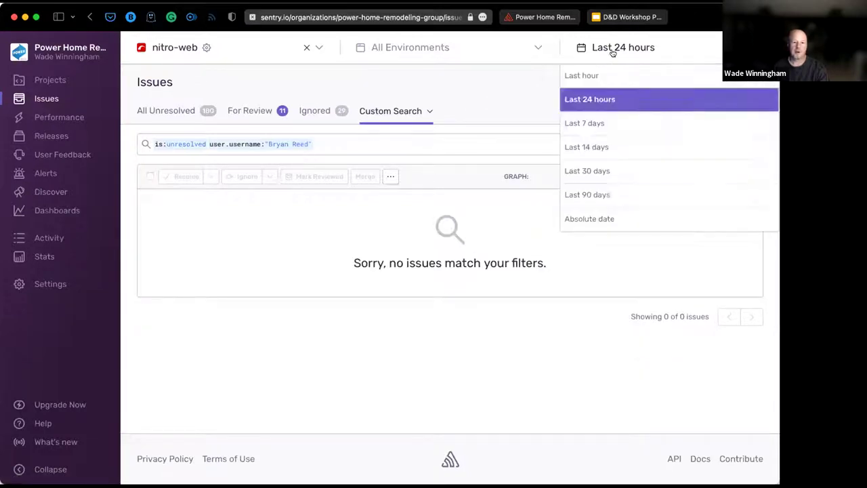
left_click(592, 146)
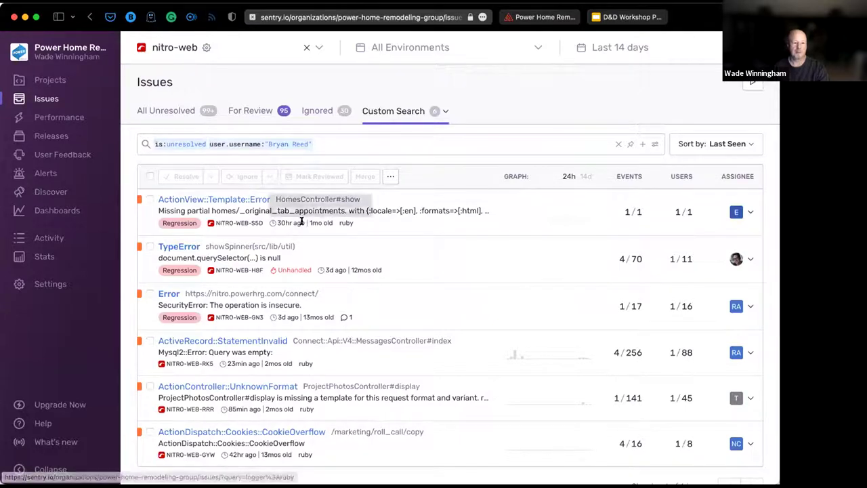
Step: Open the ActionView::Template::Error issue in HomesController#show and examine its tag breakdown down to the affected users
left_click(228, 199)
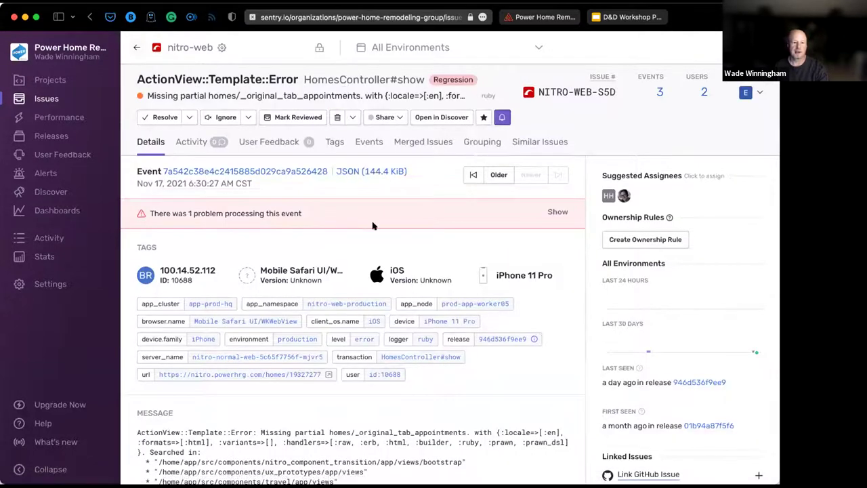
mouse_move(606, 196)
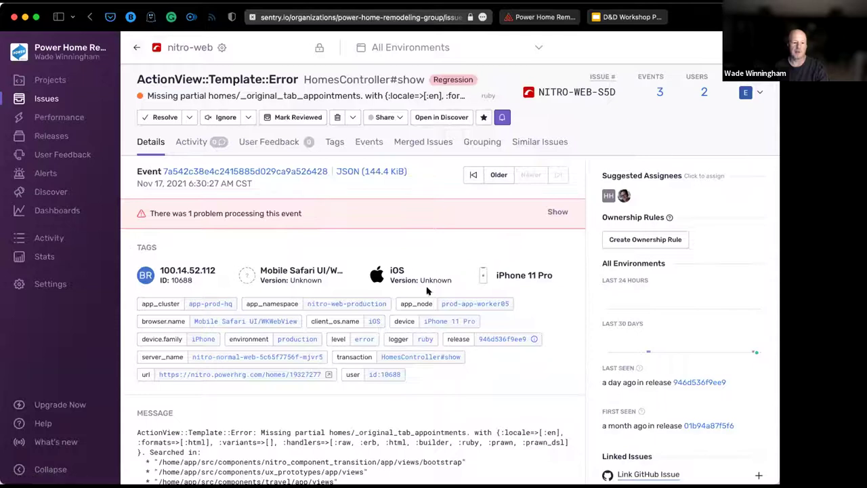
left_click(332, 144)
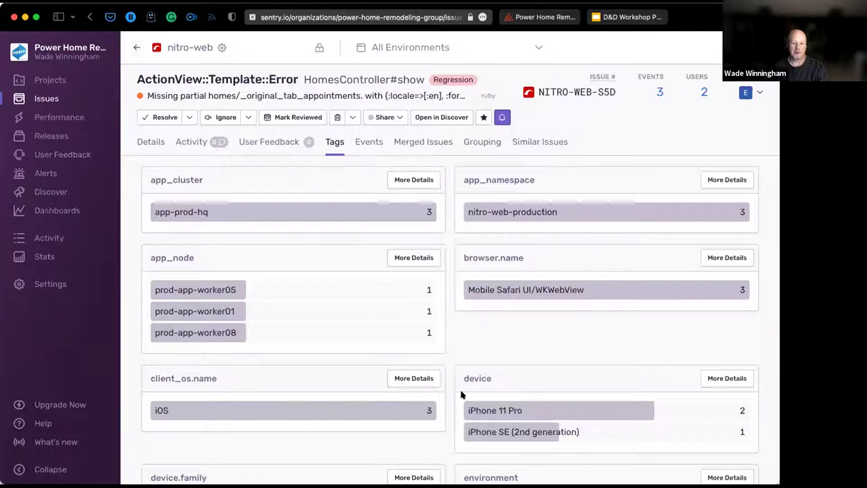
scroll(460, 394, "down", 3)
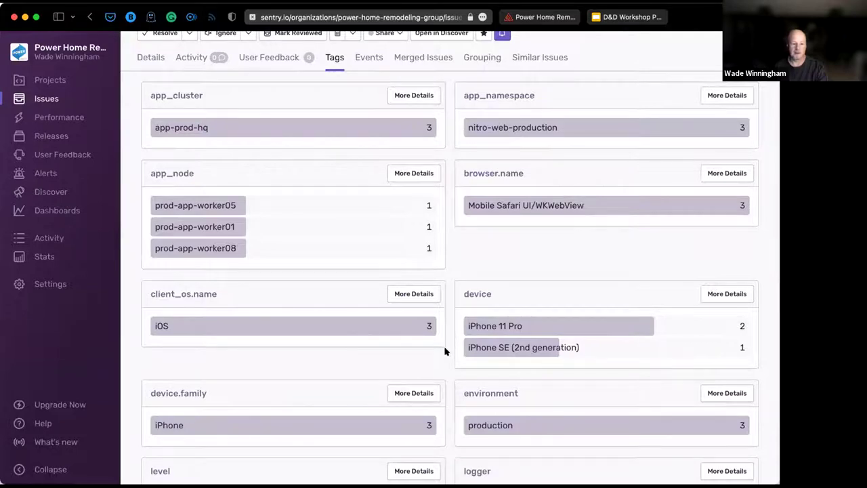
scroll(445, 350, "down", 10)
scroll(445, 350, "down", 3)
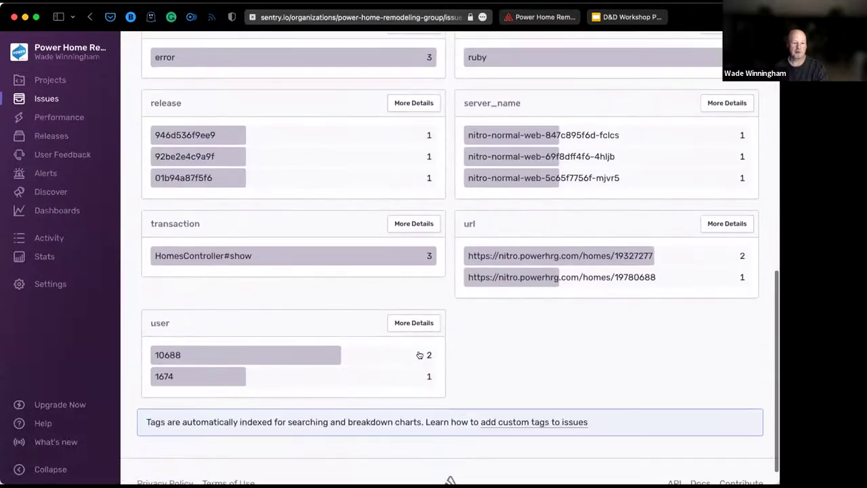
left_click(399, 323)
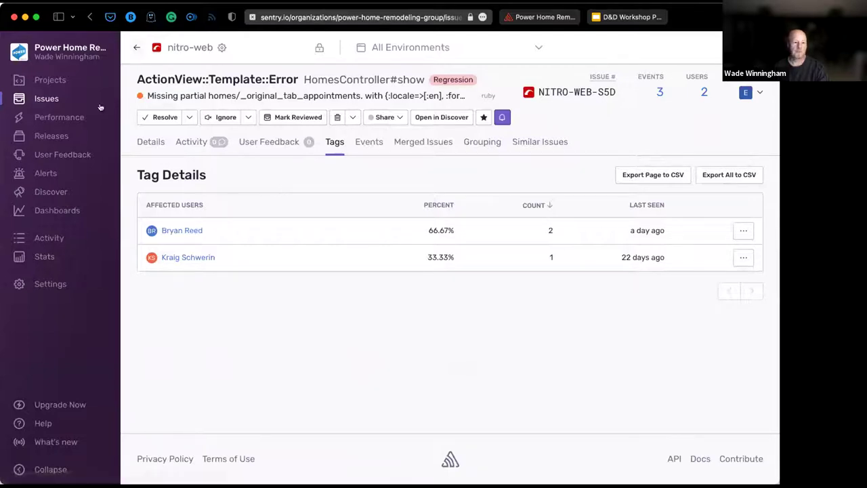
Step: Search unresolved issues with url:"*product_configs*" and open the ActionView::Template::Error issue NITRO-WEB-S3D
left_click(60, 103)
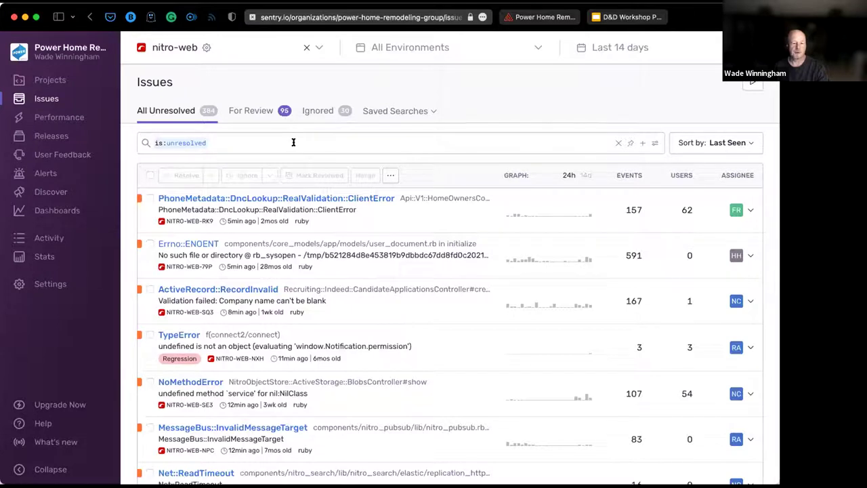
left_click(293, 141)
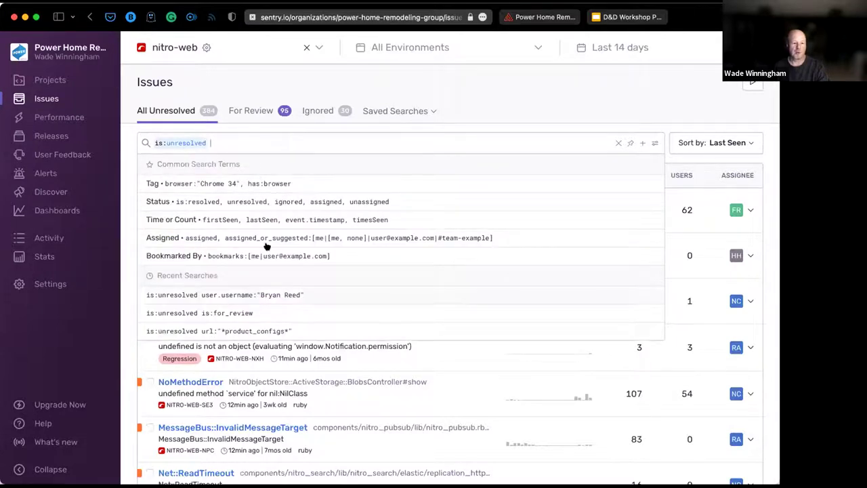
left_click(264, 330)
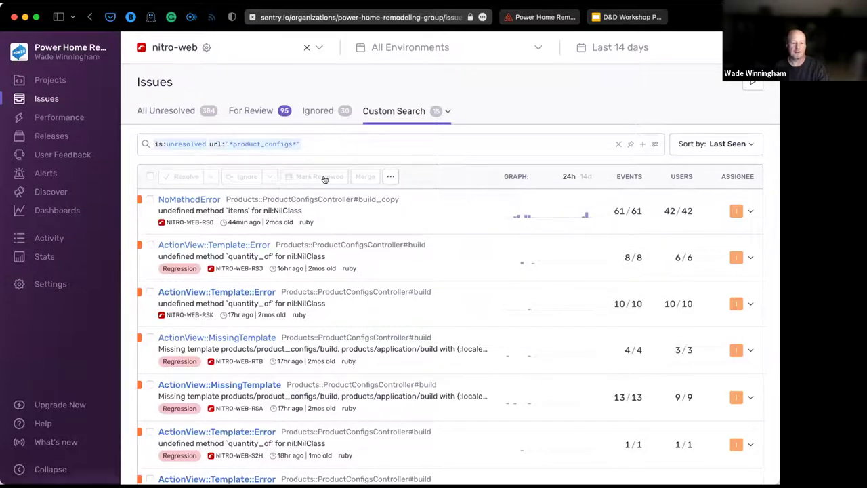
scroll(478, 395, "down", 3)
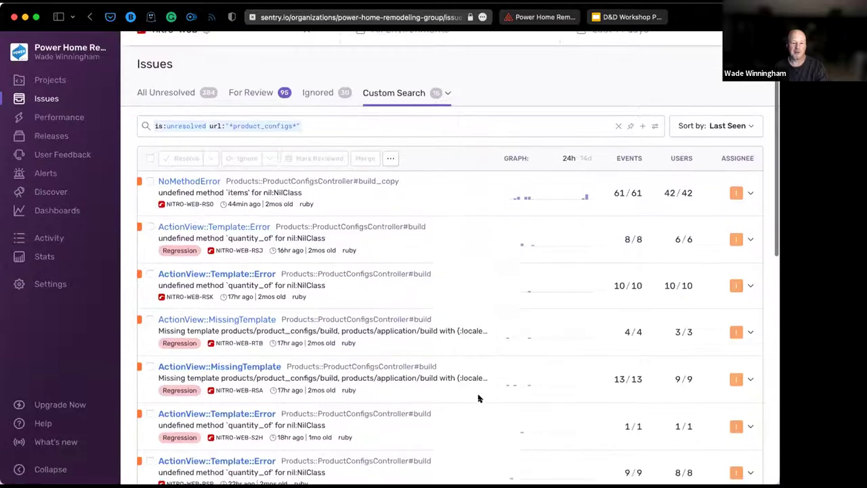
scroll(480, 398, "down", 15)
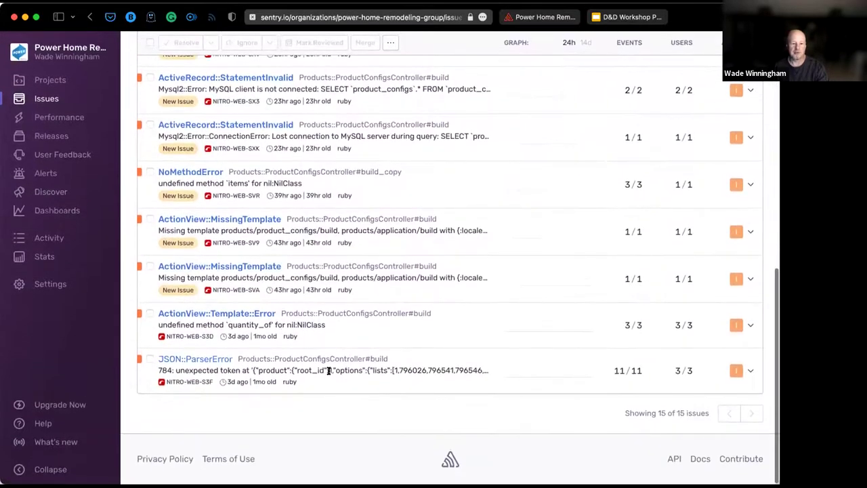
left_click(195, 359)
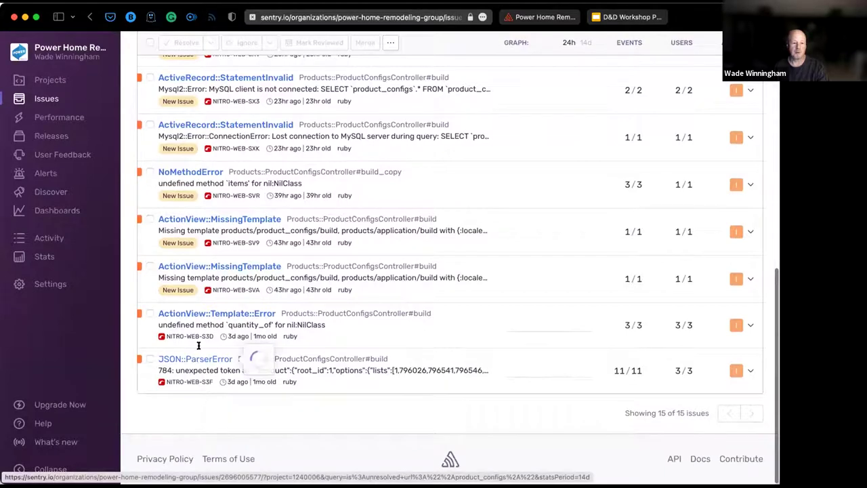
left_click(212, 314)
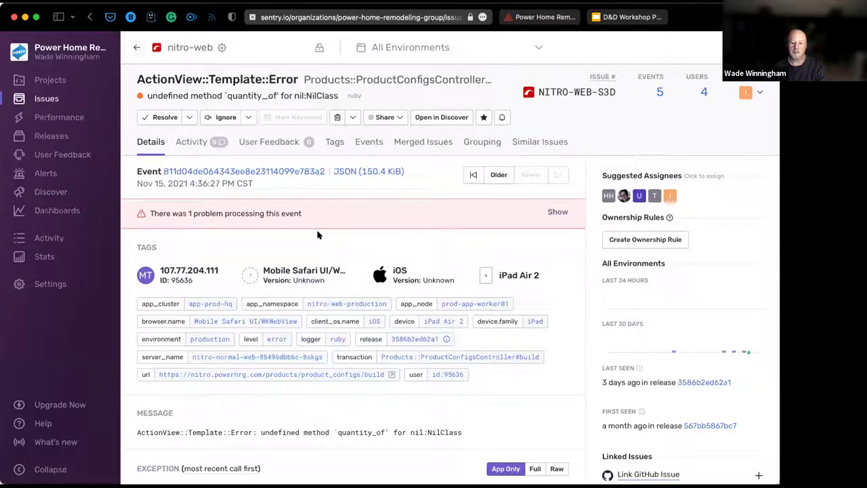
Step: Open the saved Discover query "User cancelled login" and narrow its chart to the spike around 9:15 AM on Nov 18, 2021
left_click(52, 191)
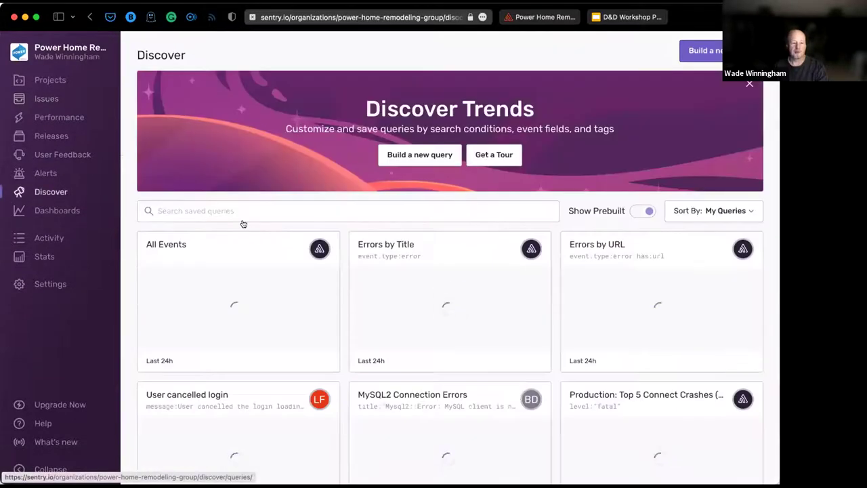
scroll(224, 298, "down", 1)
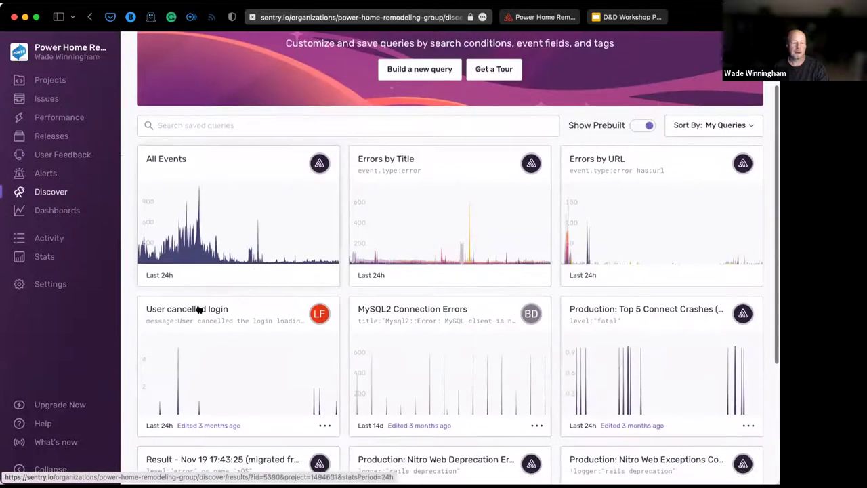
left_click(197, 308)
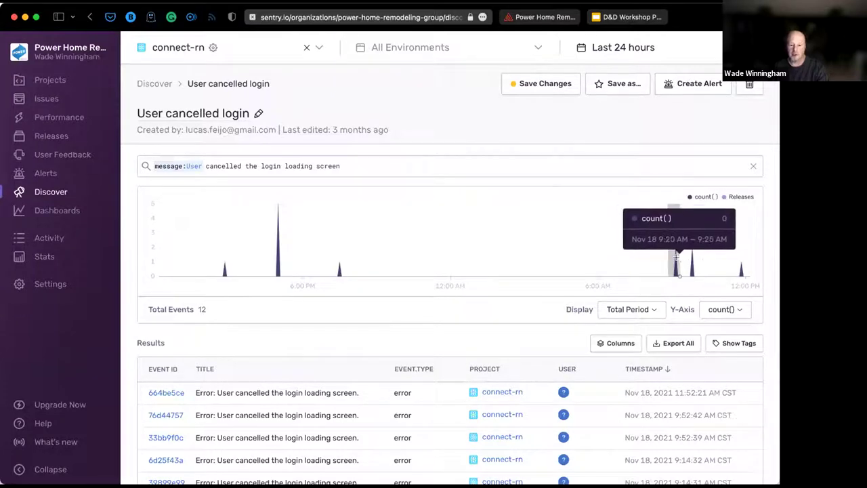
left_click_drag(665, 247, 683, 257)
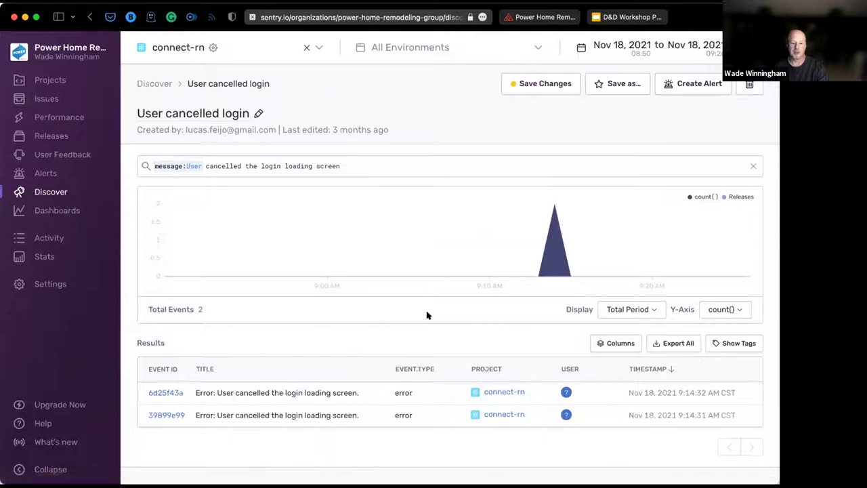
Step: Open event 6d25f43a from the query results and examine its stack trace and breadcrumbs
left_click(159, 394)
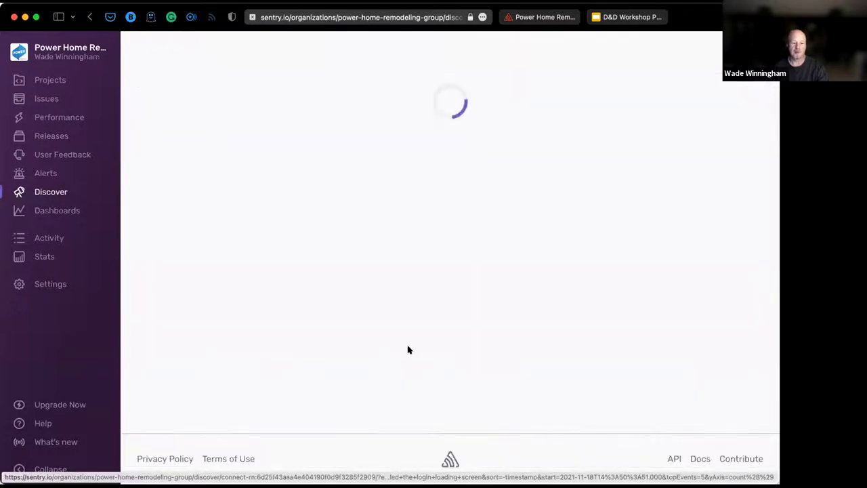
scroll(495, 278, "down", 5)
scroll(495, 279, "down", 5)
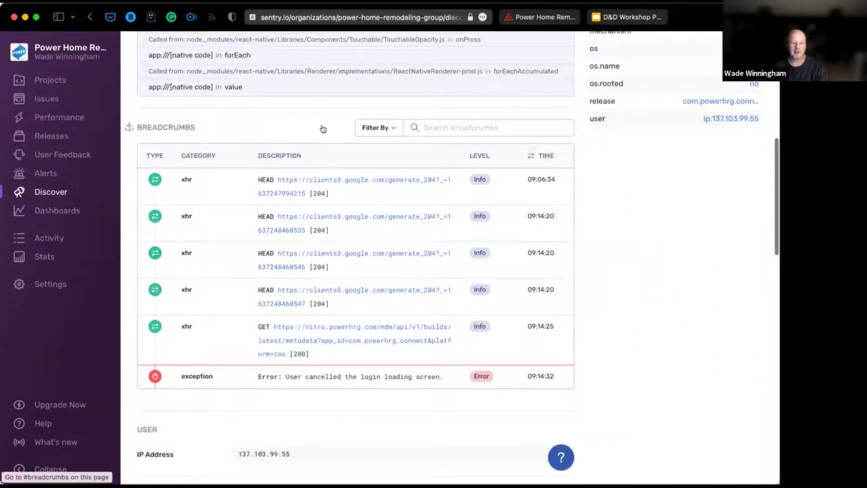
scroll(321, 128, "up", 1)
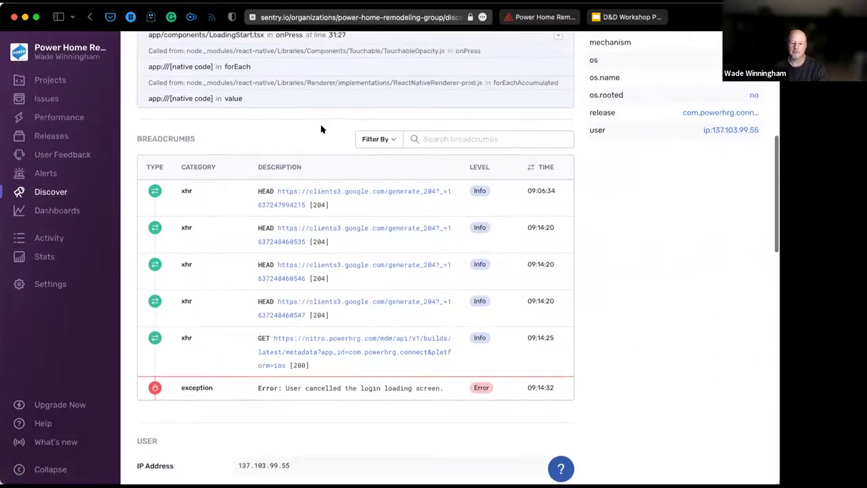
scroll(322, 129, "up", 10)
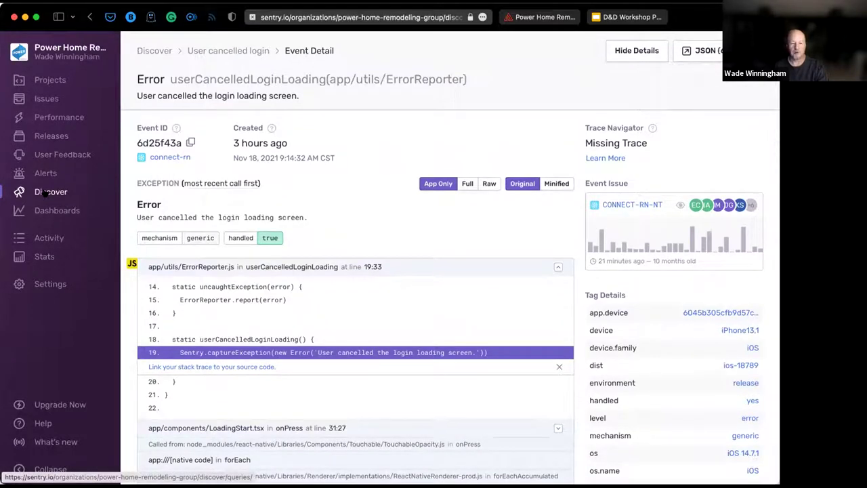
Step: Open the saved Discover query "Top Exceptions in Sentry" from the second page of saved queries
left_click(51, 192)
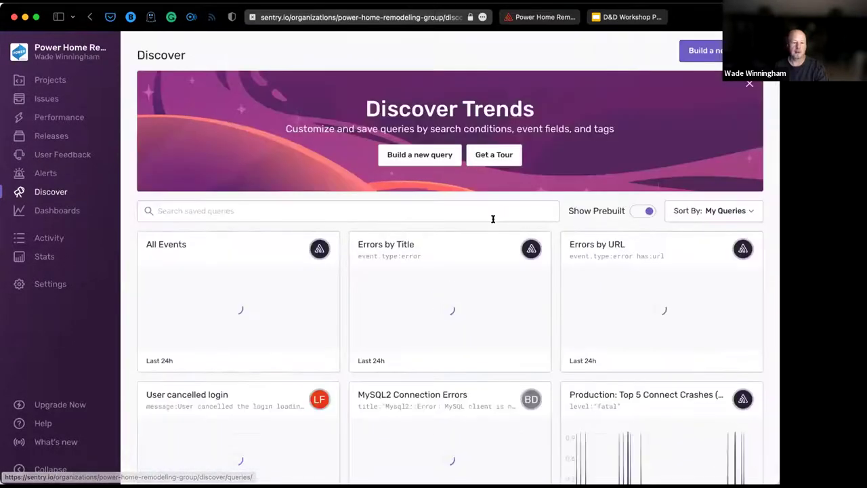
scroll(586, 300, "down", 8)
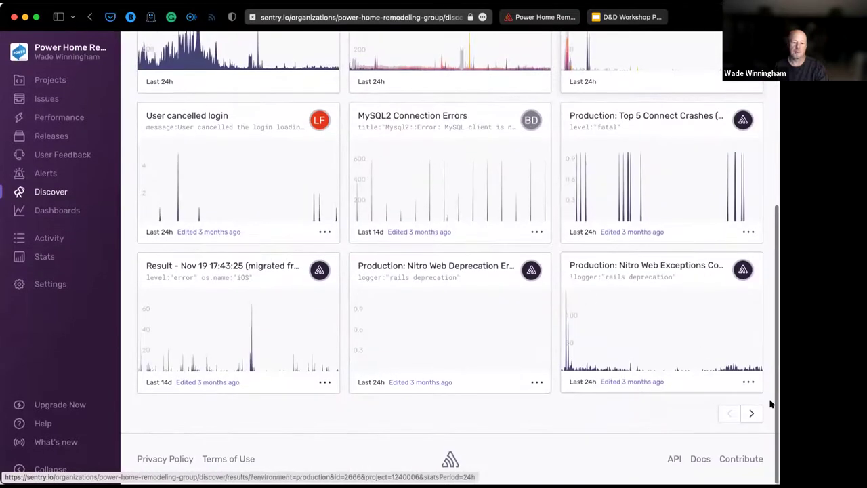
left_click(751, 412)
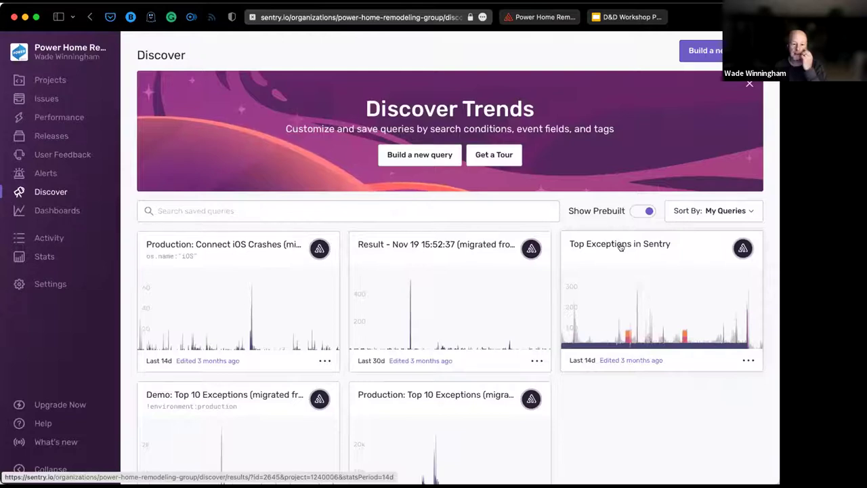
left_click(621, 246)
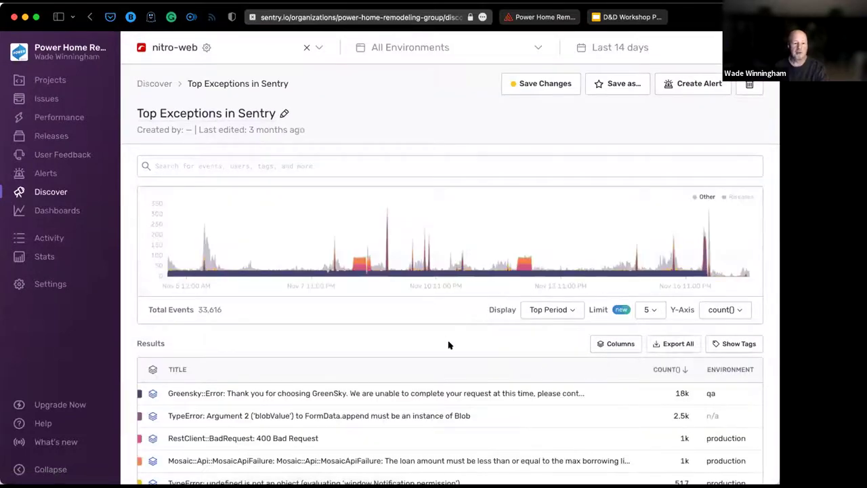
scroll(447, 342, "down", 1)
scroll(474, 298, "up", 1)
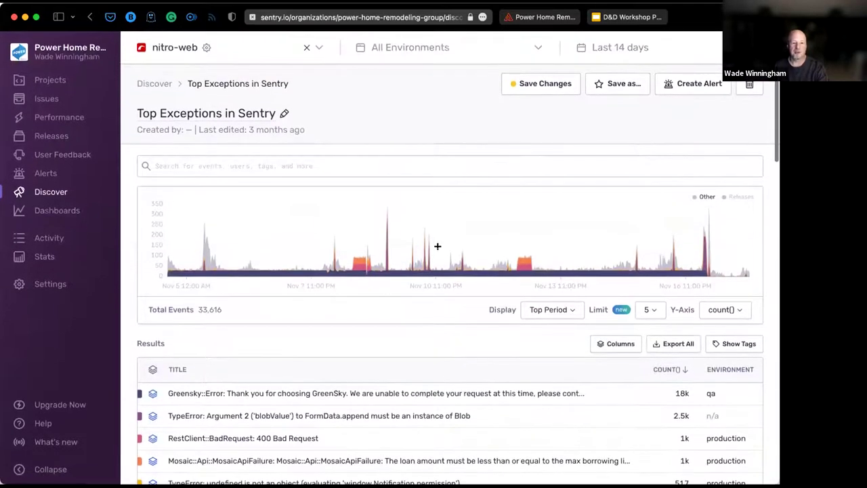
Step: Examine the Top Exceptions chart and narrow it to the tall spike around Nov 17
scroll(437, 246, "down", 2)
mouse_move(438, 245)
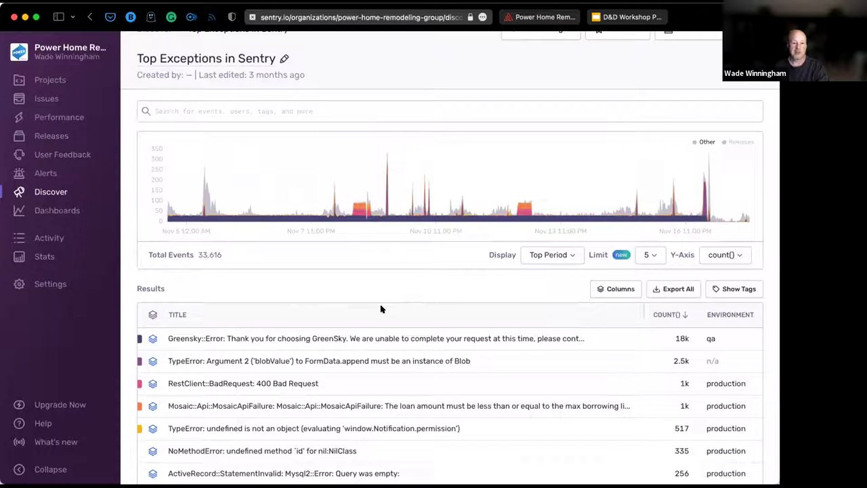
mouse_move(277, 215)
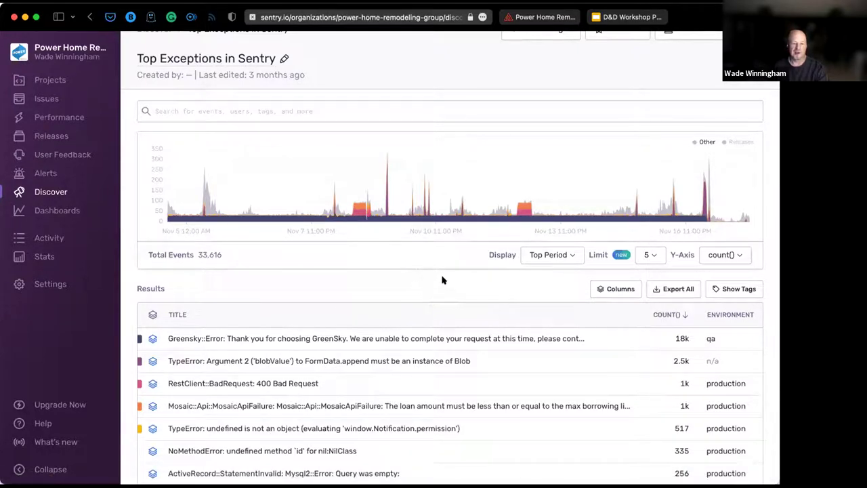
mouse_move(691, 197)
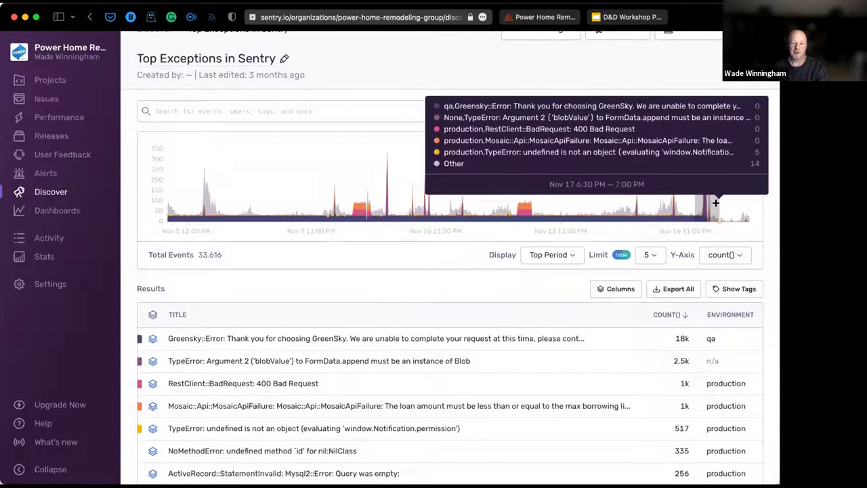
left_click_drag(714, 205, 691, 208)
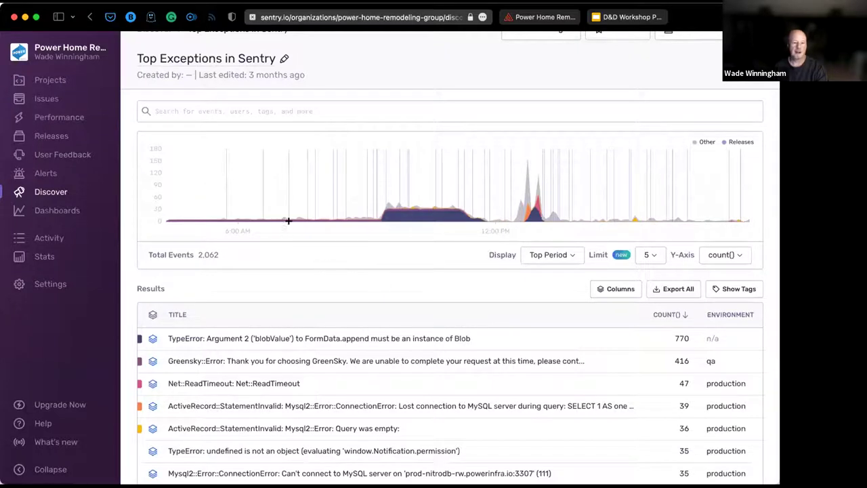
Step: Switch to the organization's subscription page and examine the Current Usage Period chart for Nov 18 and the plan quota
left_click(529, 17)
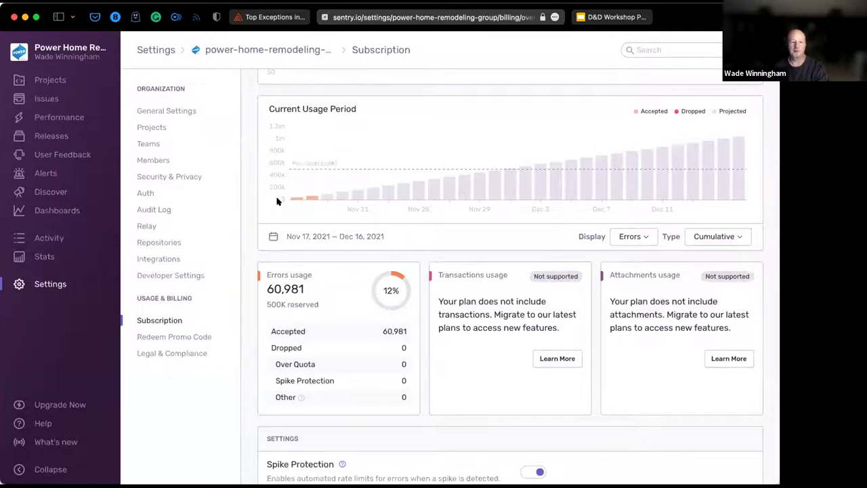
mouse_move(302, 199)
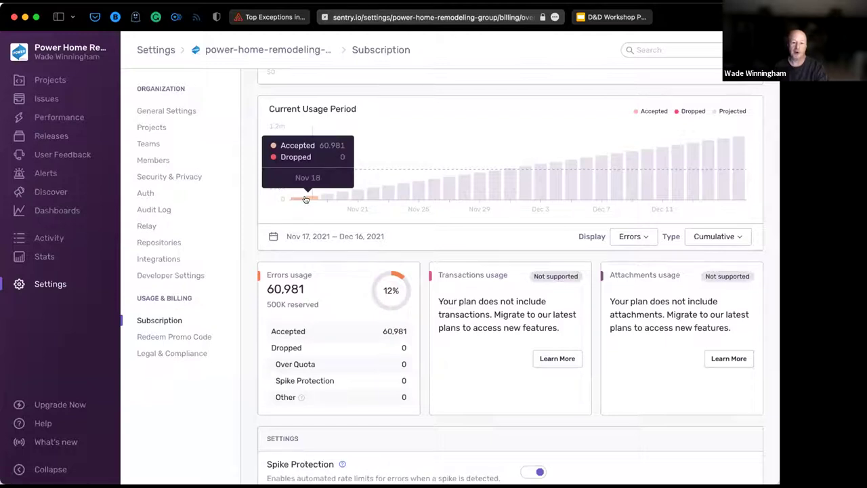
mouse_move(398, 171)
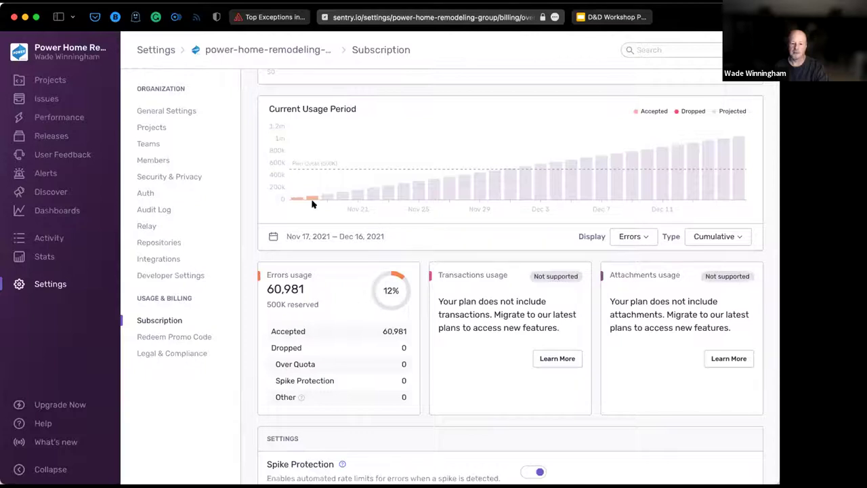
Step: Open the "Lots of Production errors" alert rule, review its details, and narrow its chart to the Alert #1603 spike, Nov 17, 12:19 PM–12:56 PM
left_click(47, 174)
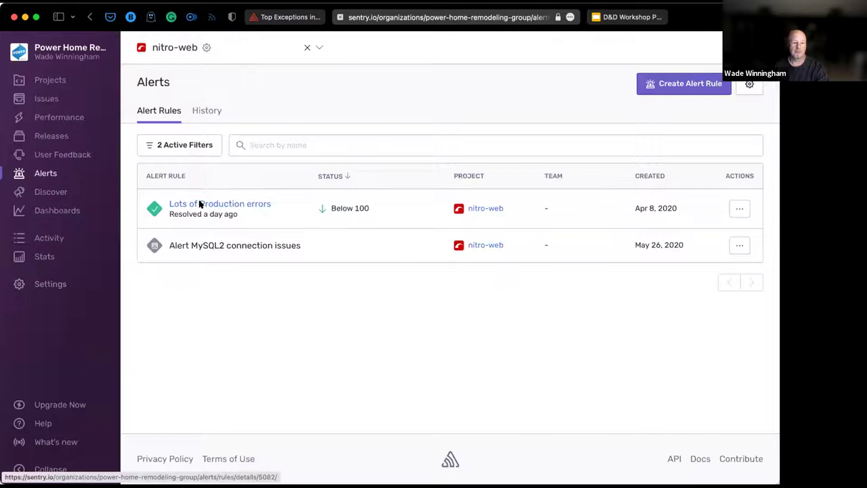
left_click(199, 204)
scroll(609, 344, "down", 3)
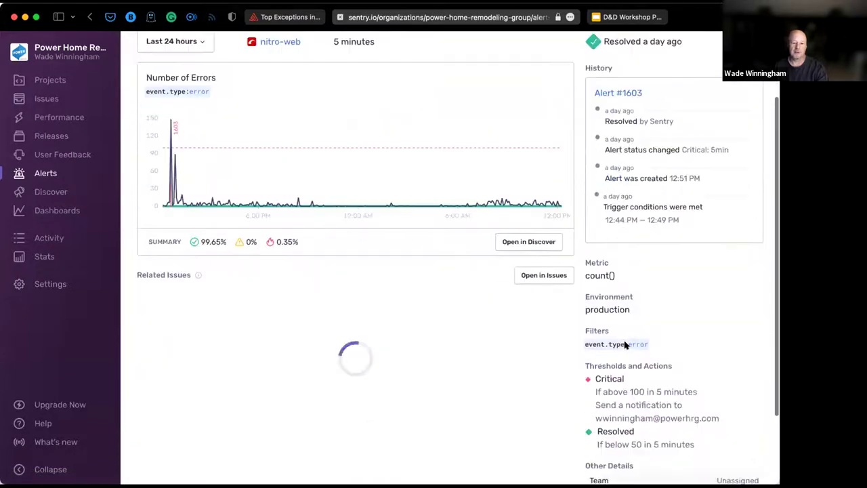
scroll(630, 359, "down", 1)
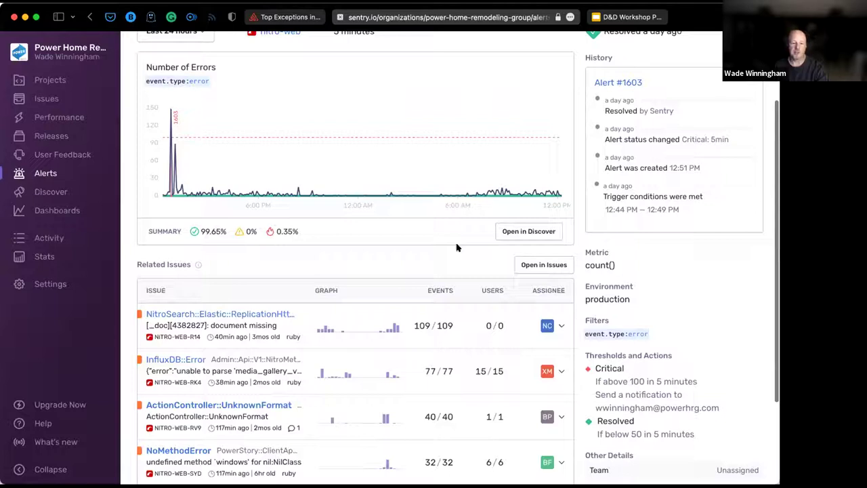
scroll(414, 239, "up", 3)
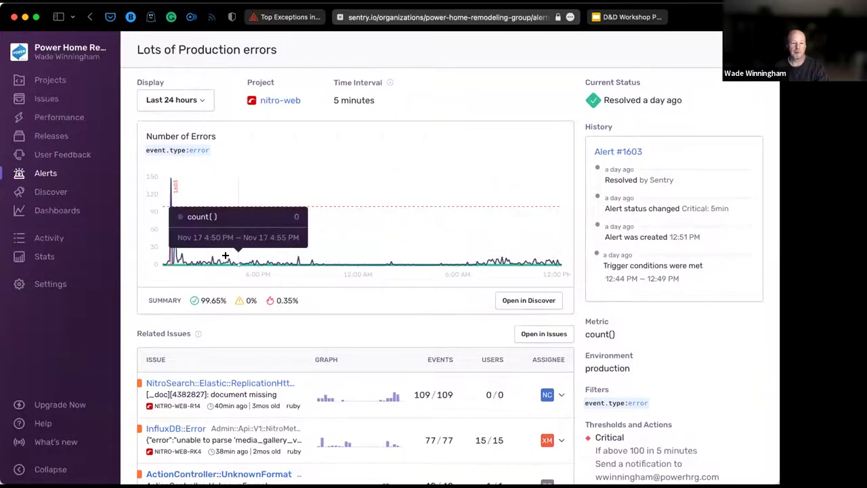
left_click(168, 212)
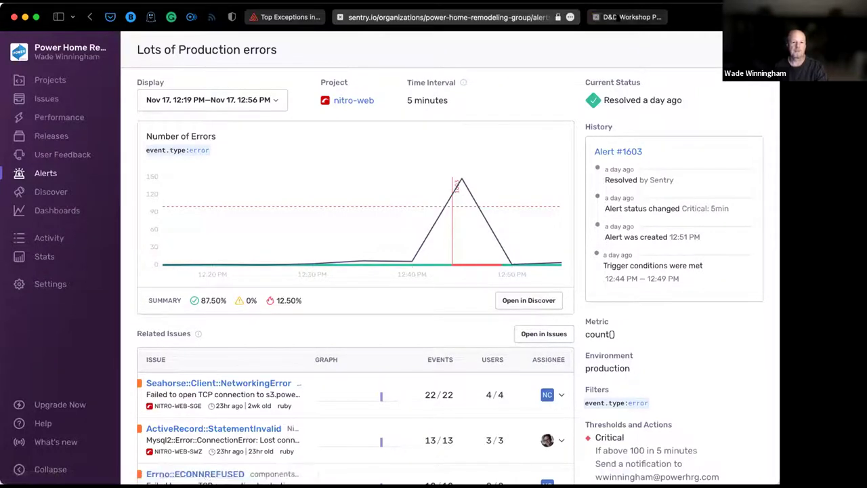
Step: Switch to the D&D Workshop Presentation in Google Slides and advance to the Results slide
mouse_move(599, 17)
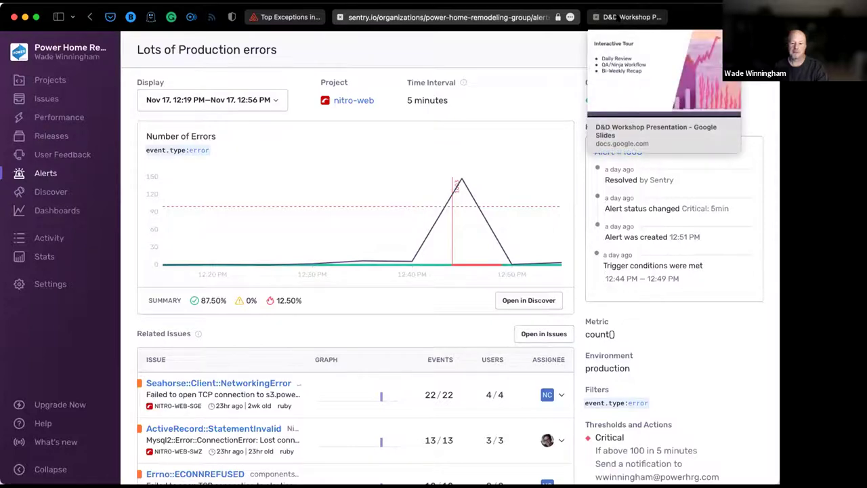
left_click(623, 17)
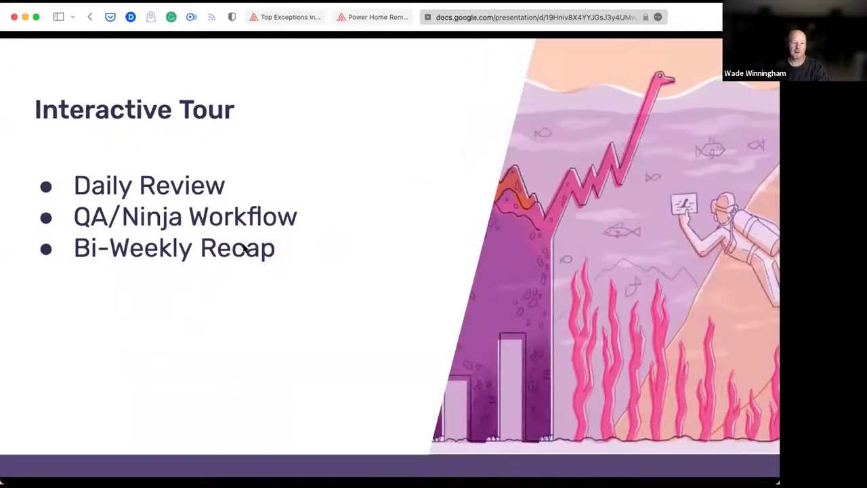
key("Right")
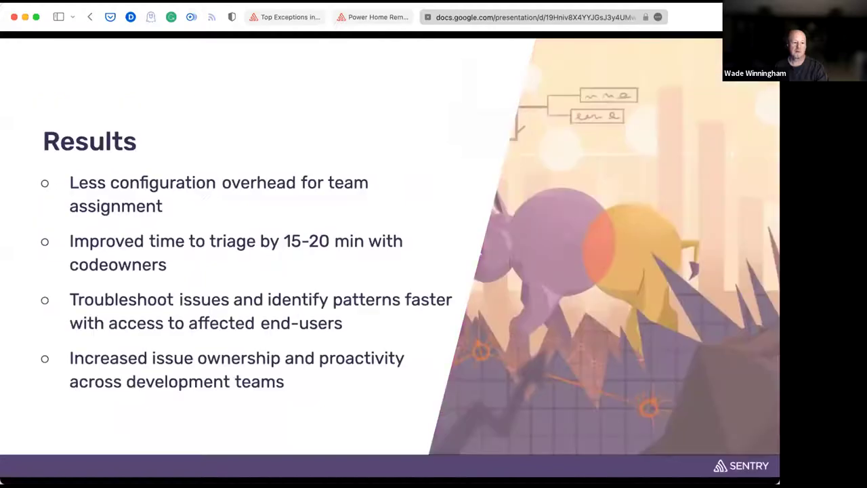
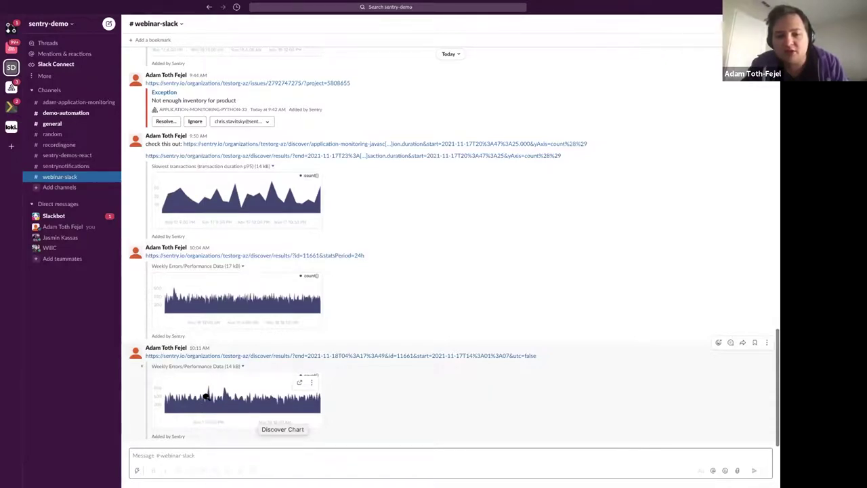
Step: Open the Weekly Errors/Performance Data Discover link shared at 10:11 AM in #webinar-slack and look over its chart and results in Sentry
left_click(214, 355)
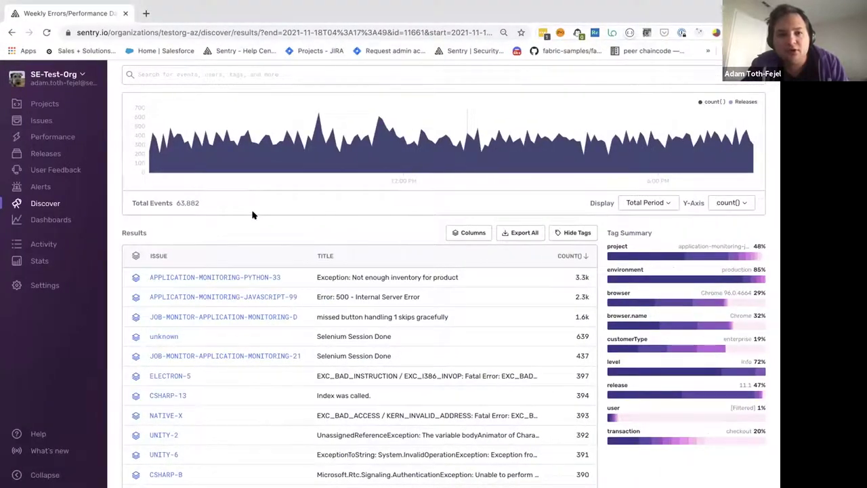
scroll(252, 215, "up", 1)
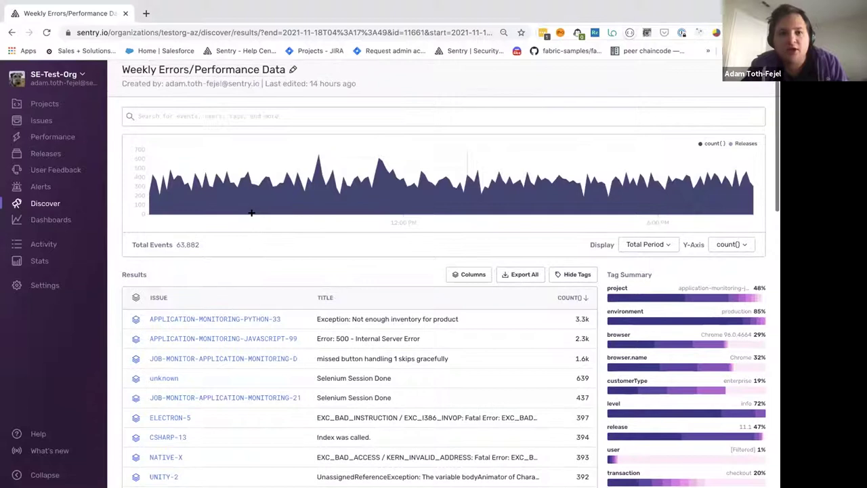
scroll(251, 213, "down", 1)
scroll(251, 213, "down", 1)
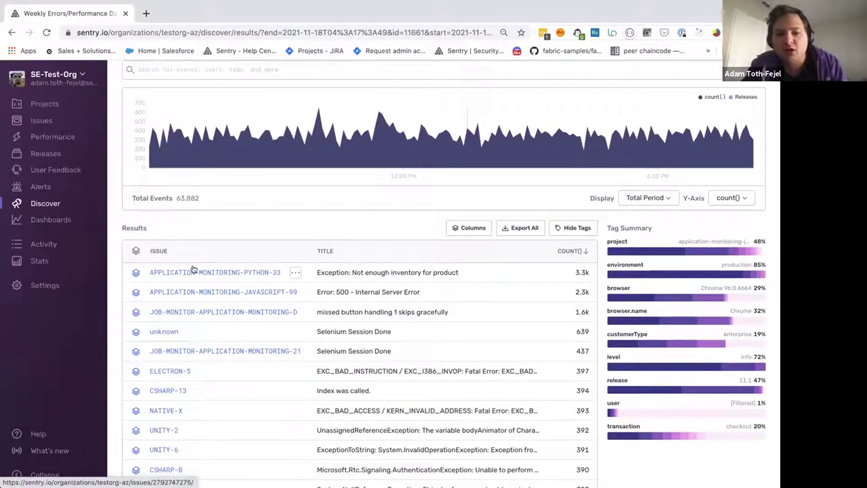
Step: Start an additional column for the query results and browse the functions and fields available for it
left_click(459, 227)
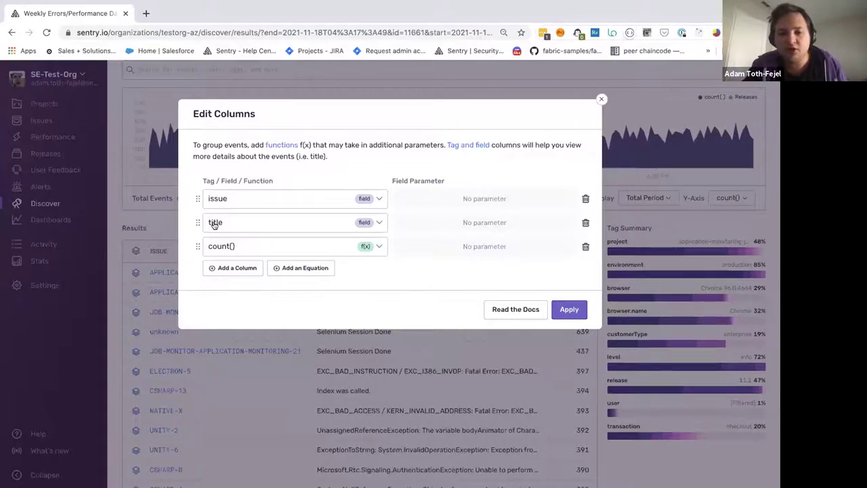
left_click(224, 269)
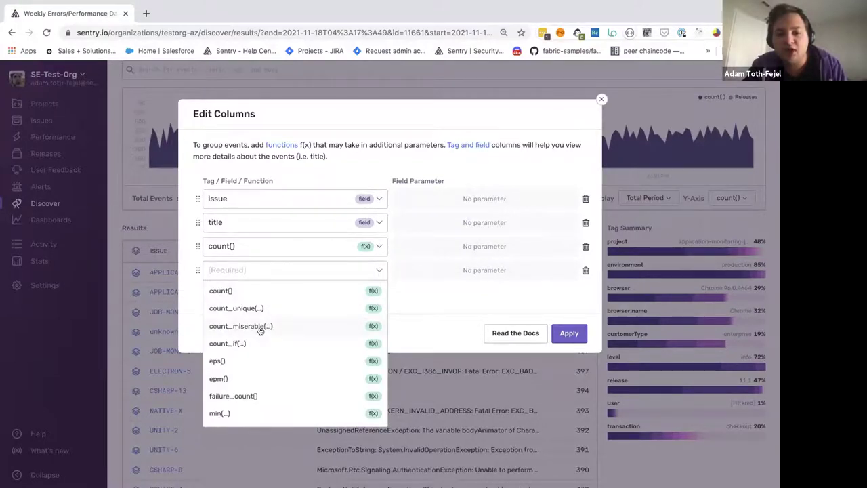
scroll(260, 330, "down", 10)
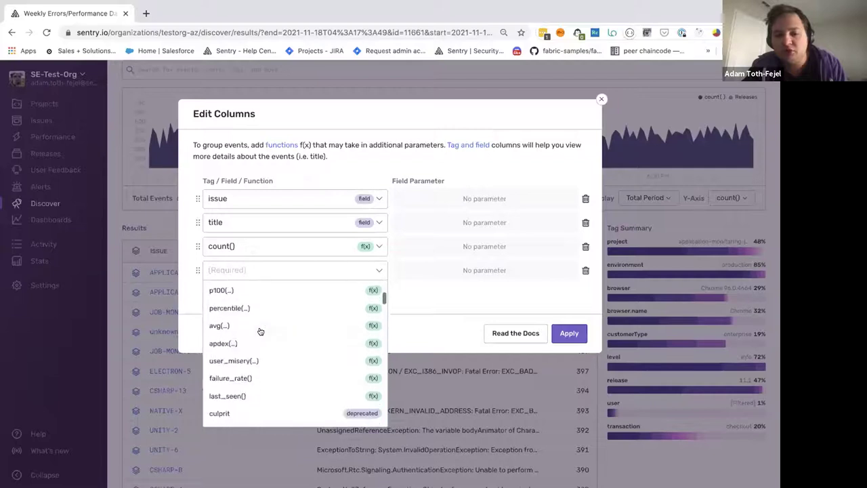
scroll(260, 330, "down", 12)
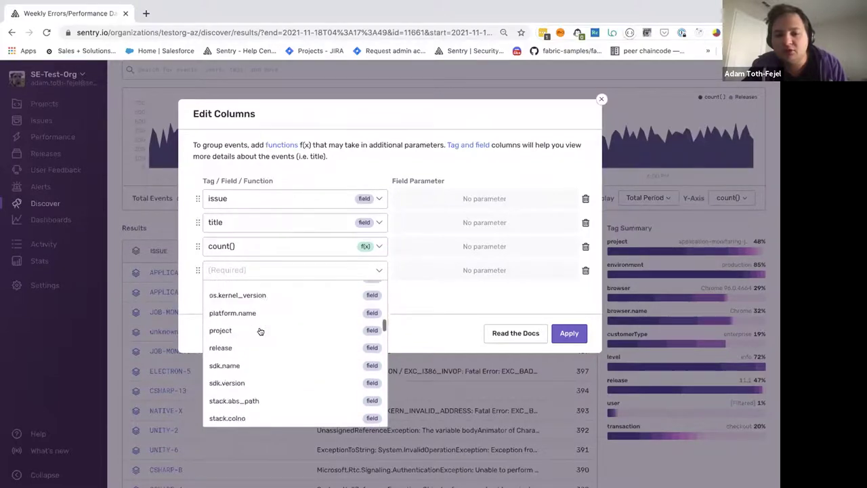
left_click(418, 299)
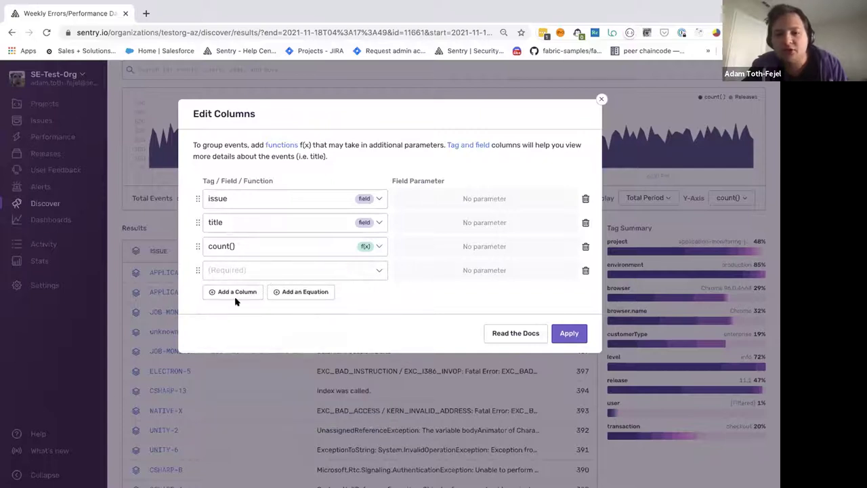
Step: Inspect the fields and operators offered for an equation column, and discard the unfinished equation and column
left_click(287, 296)
left_click(306, 293)
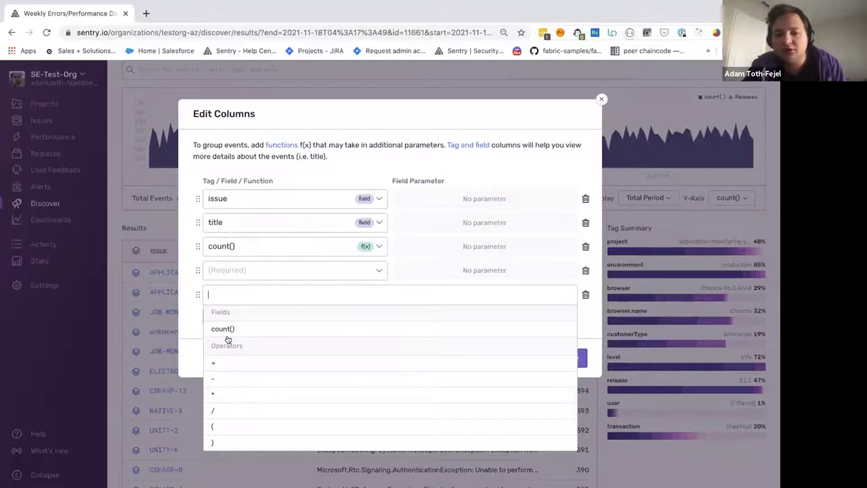
left_click(179, 346)
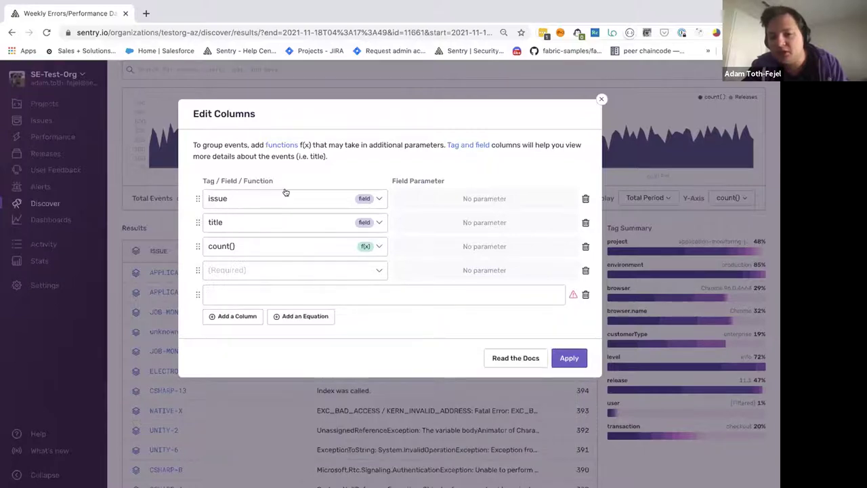
left_click(585, 294)
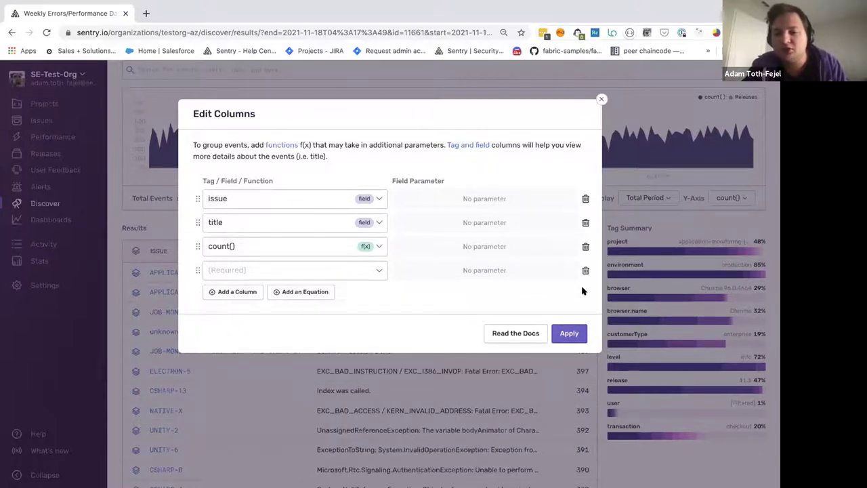
left_click(585, 271)
left_click(598, 98)
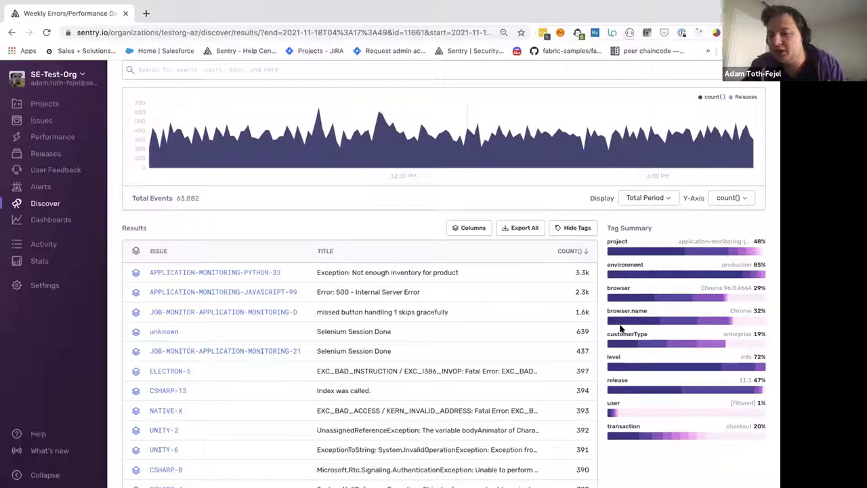
Step: Examine the share of each plan in the customerType breakdown of the tag summary
mouse_move(619, 344)
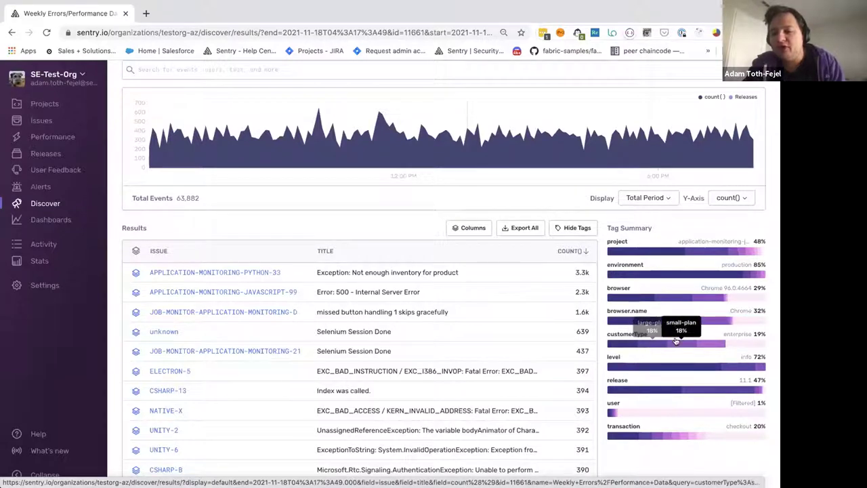
mouse_move(711, 344)
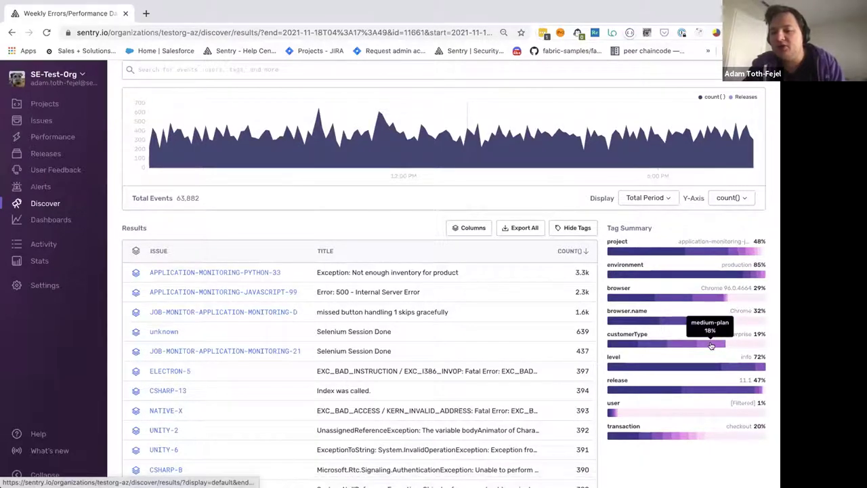
Step: Filter the query results to customerType enterprise, look over the matching issues, and return to the unfiltered results
left_click(619, 344)
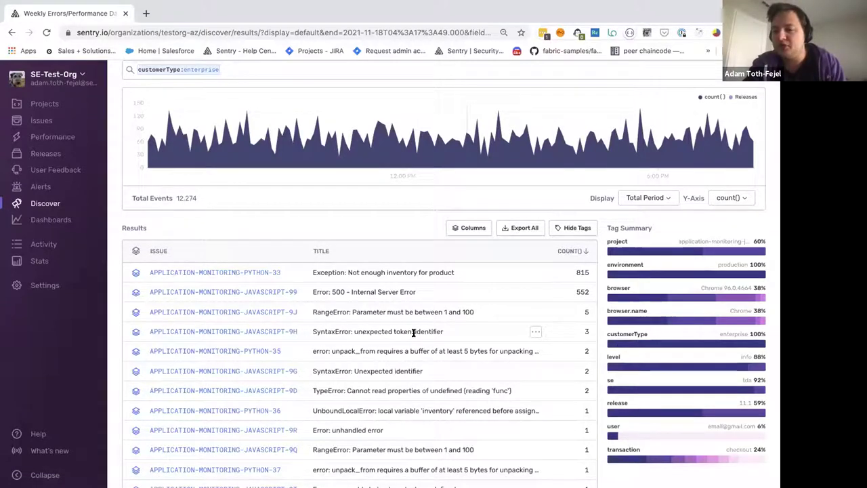
left_click(8, 33)
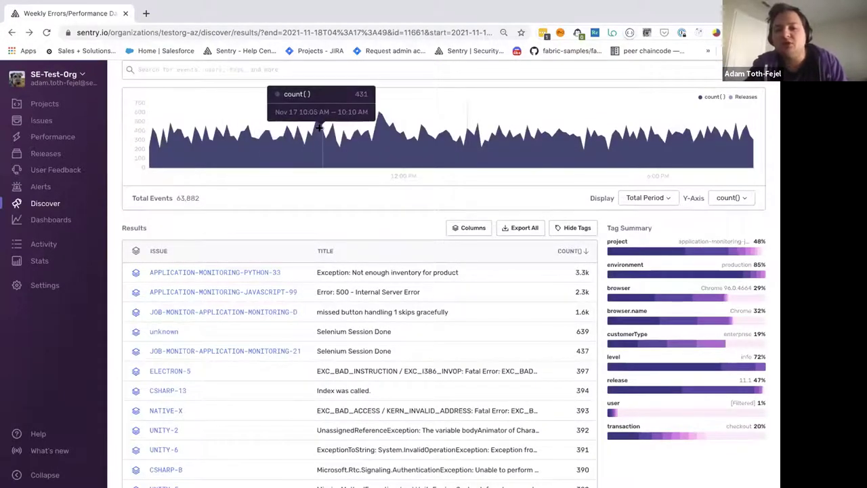
Step: Narrow the event chart's time range to about 09:35 to 10:19 on Nov 17, 2021, around its first tall spike
scroll(322, 89, "up", 1)
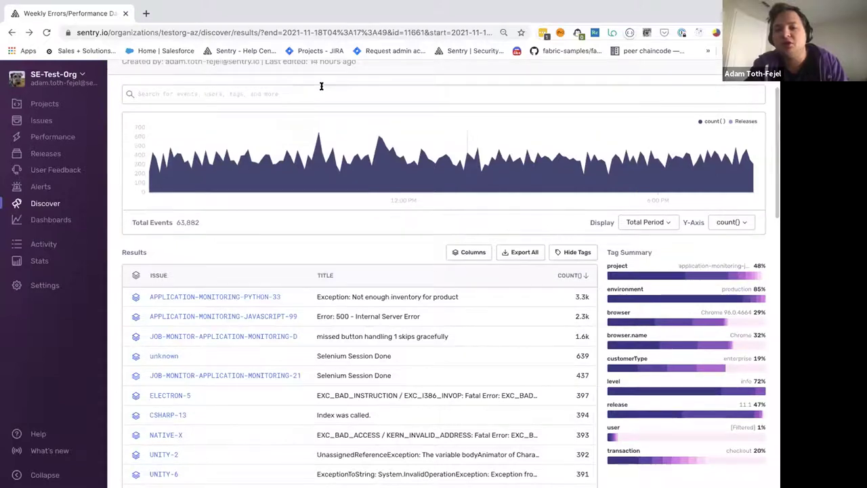
scroll(322, 87, "down", 1)
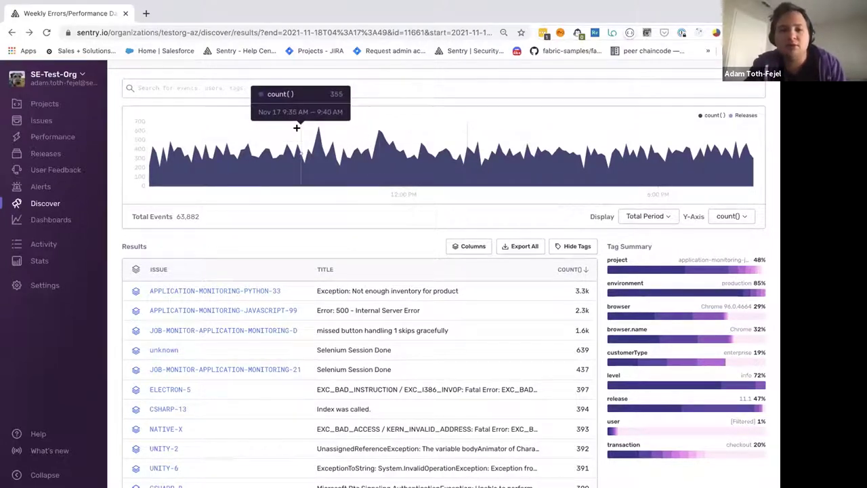
left_click_drag(302, 129, 329, 132)
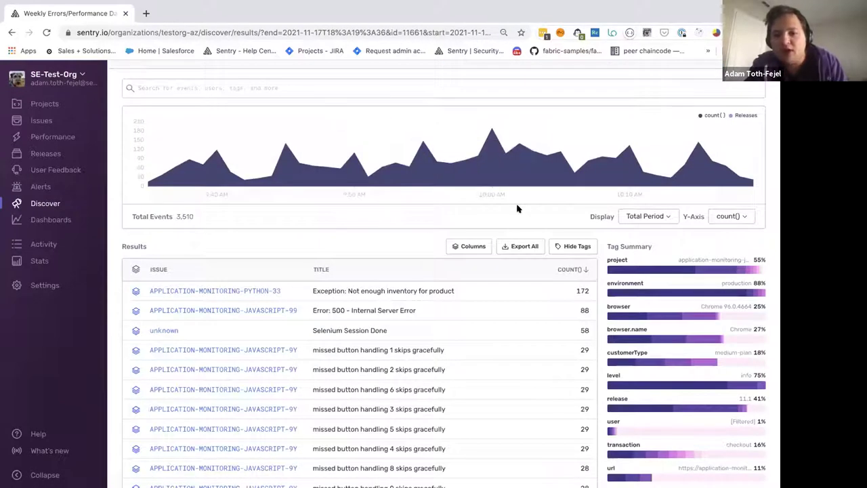
Step: Set the chart's display to Top Period with a limit of 10
scroll(533, 220, "up", 1)
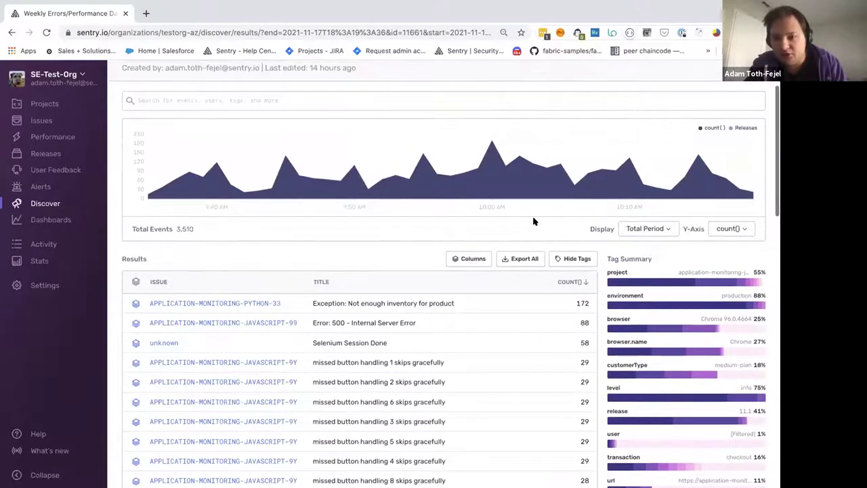
left_click(623, 229)
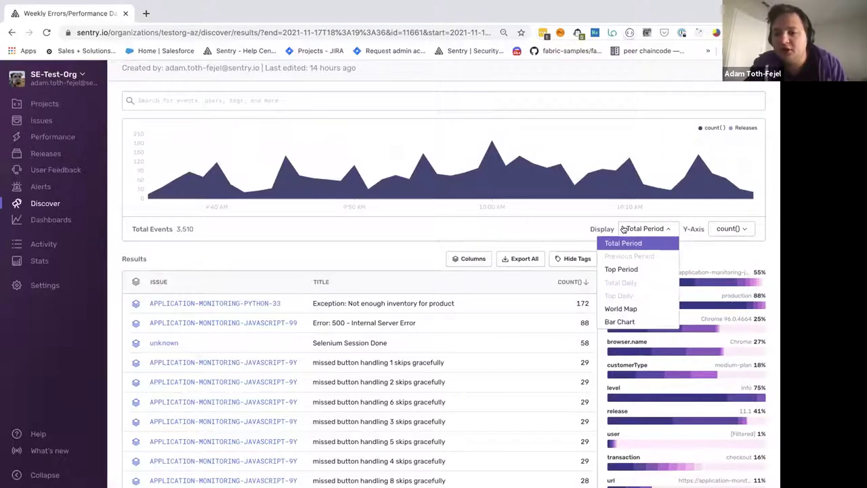
left_click(612, 267)
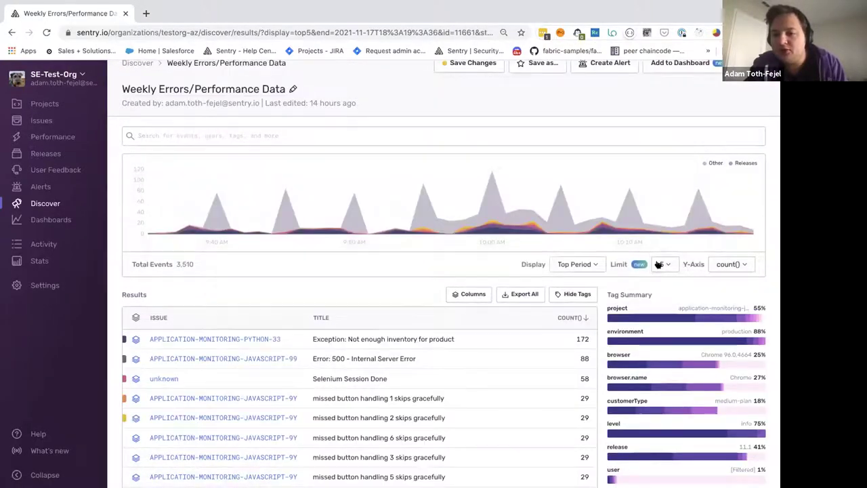
left_click(658, 265)
left_click(662, 396)
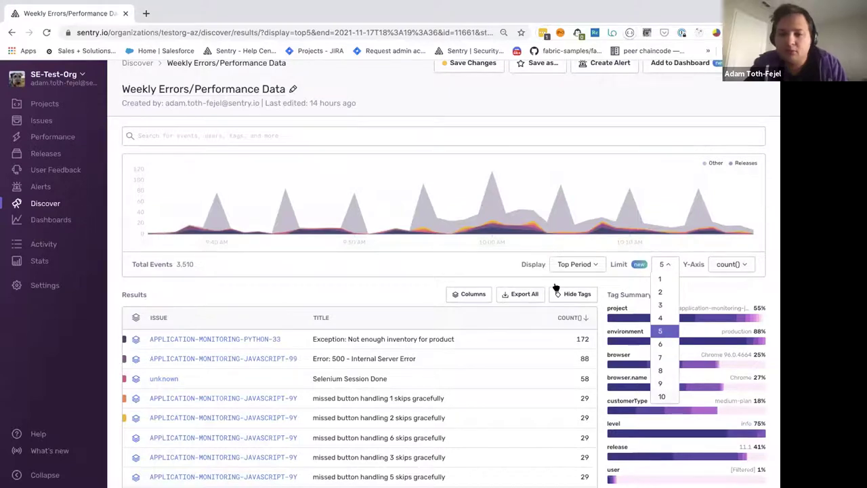
scroll(483, 265, "up", 1)
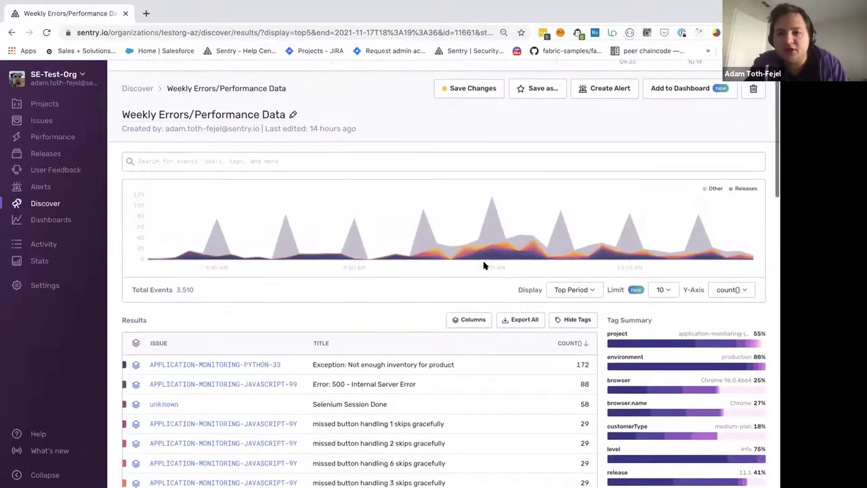
scroll(483, 265, "down", 1)
mouse_move(483, 211)
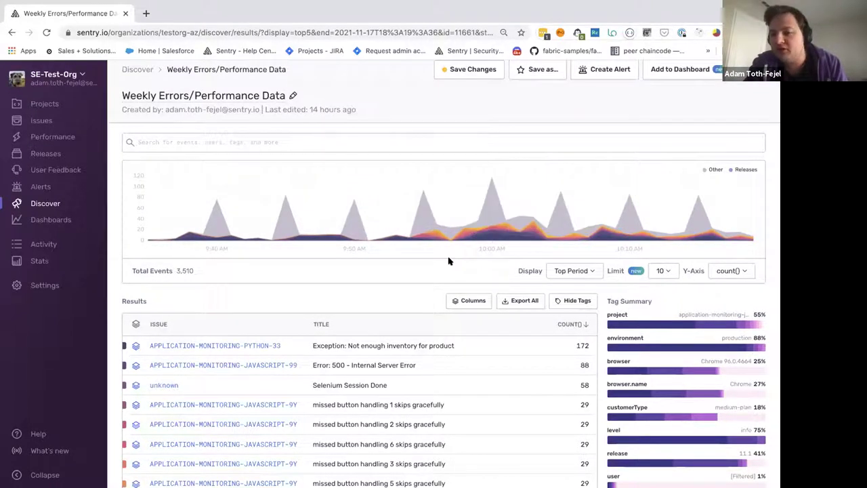
Step: Open the APPLICATION-MONITORING-PYTHON-33 issue from the results and examine its stack trace, tags and event details
scroll(448, 261, "down", 1)
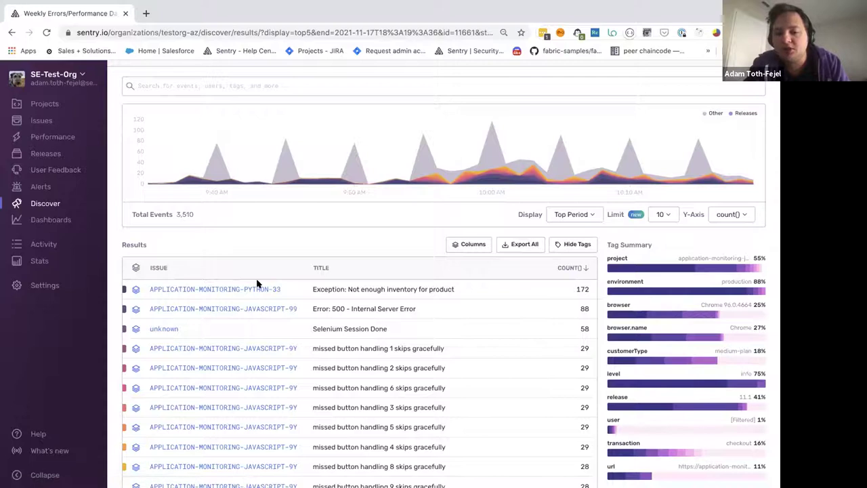
left_click(218, 289)
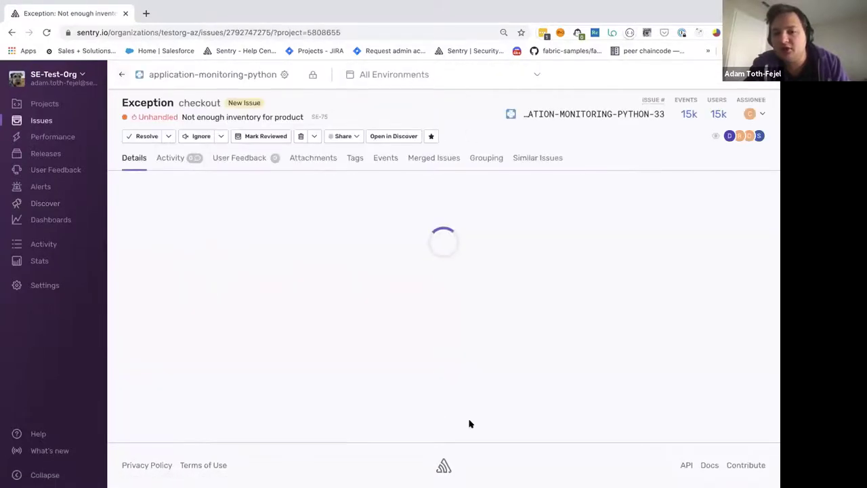
scroll(336, 414, "down", 4)
scroll(335, 417, "down", 2)
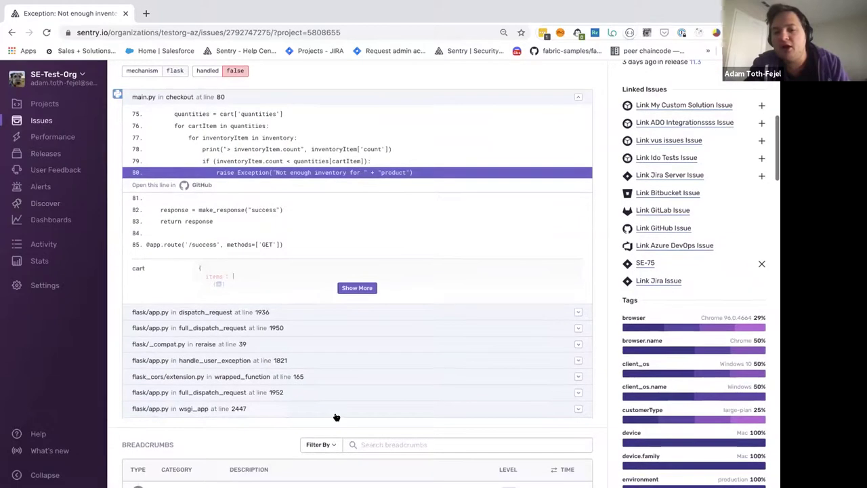
scroll(336, 416, "up", 2)
scroll(335, 417, "up", 3)
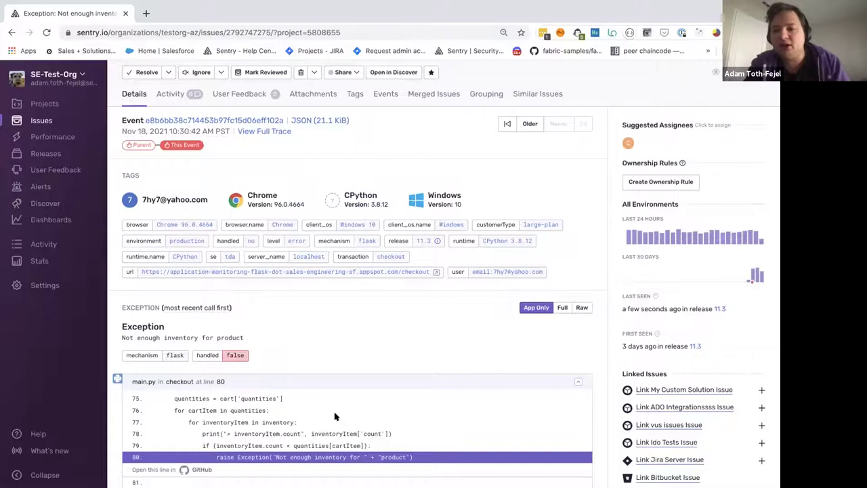
Step: Copy the issue page's link and post it in the #webinar-slack channel in Slack
left_click(261, 30)
key("super+c")
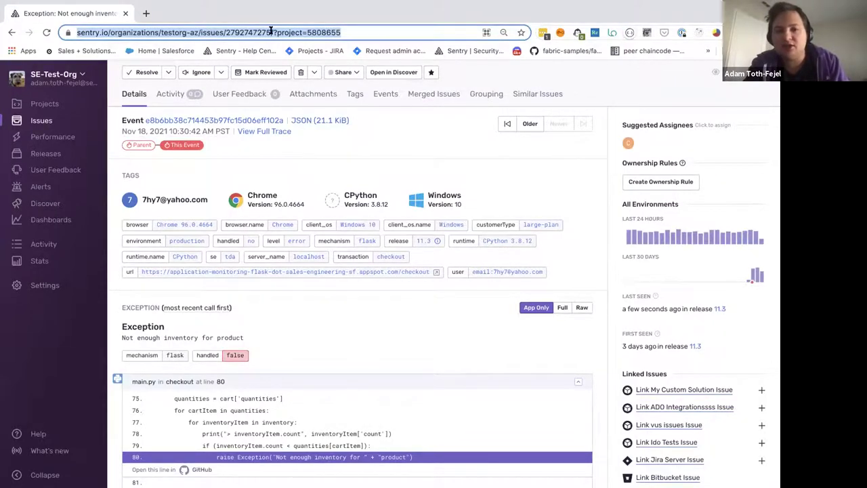
key("super+Tab")
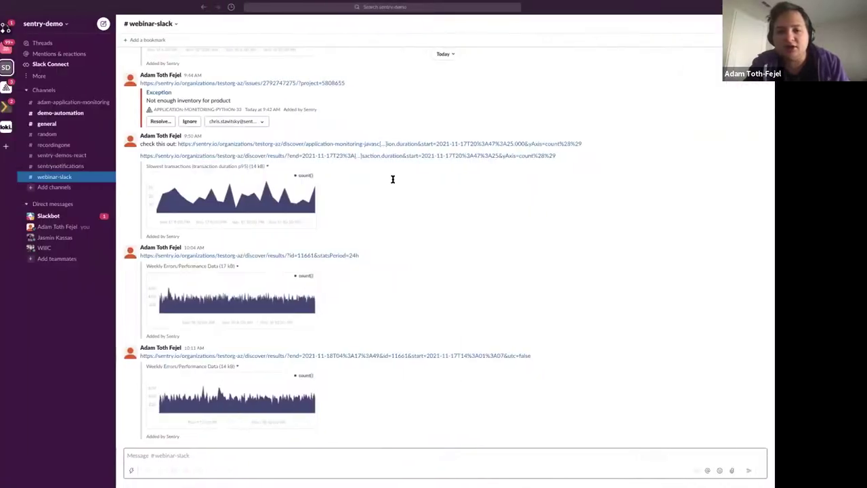
left_click(191, 452)
key("super+v")
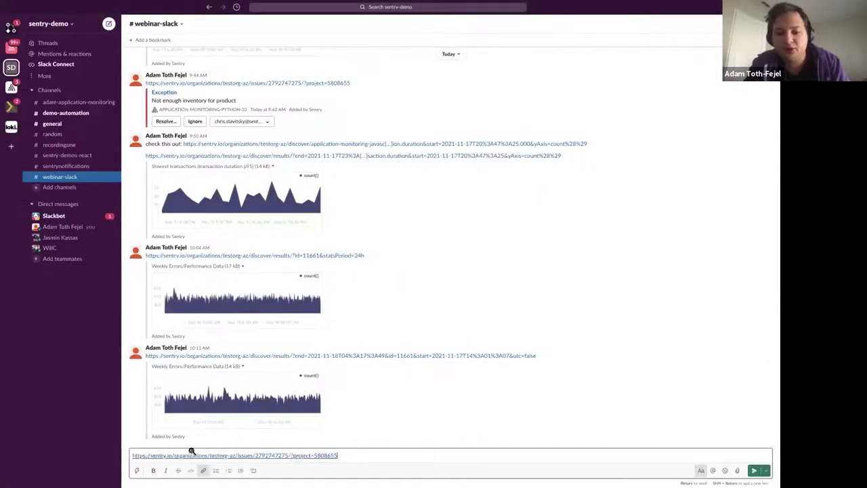
key("Return")
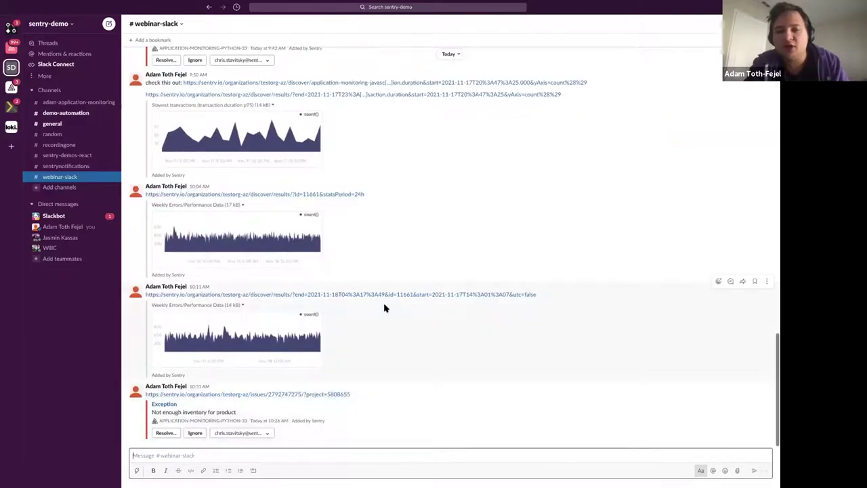
Step: Switch back to Sentry in the browser and return from the issue to the Weekly Errors/Performance Data query
key("super+Tab")
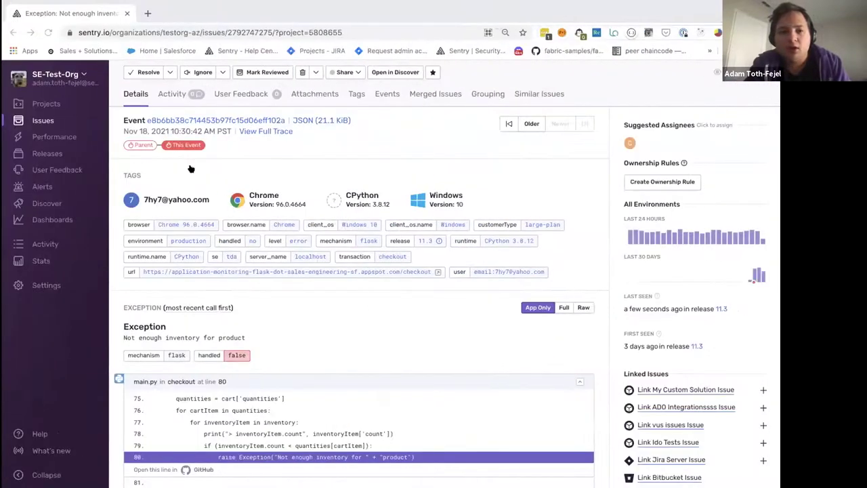
key("super+l")
left_click(11, 32)
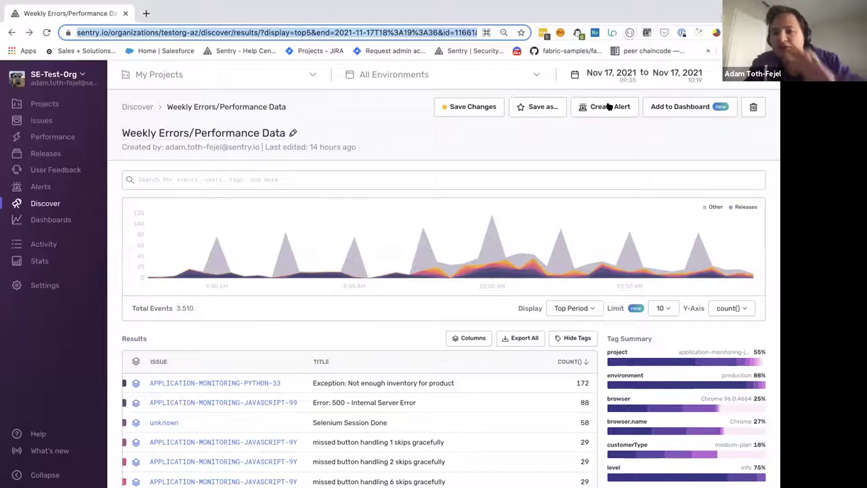
Step: Start adding the query as a widget to the Weekly Review dashboard, with its visualization set to Table
left_click(661, 106)
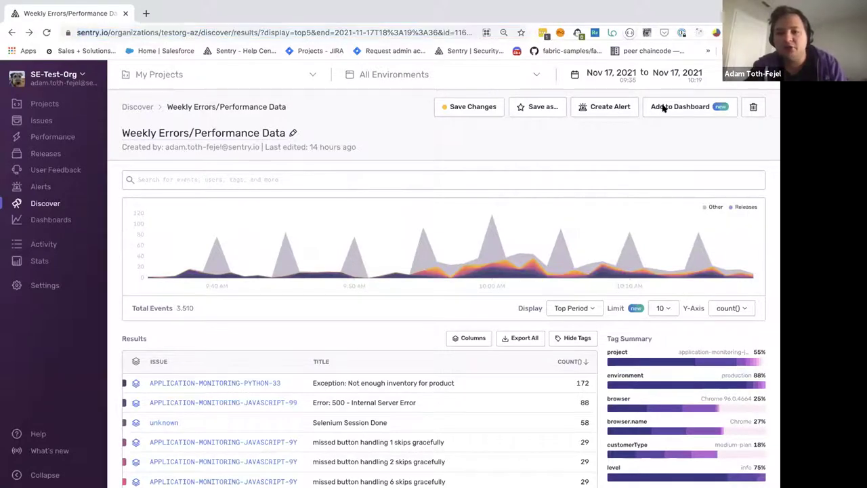
left_click(336, 189)
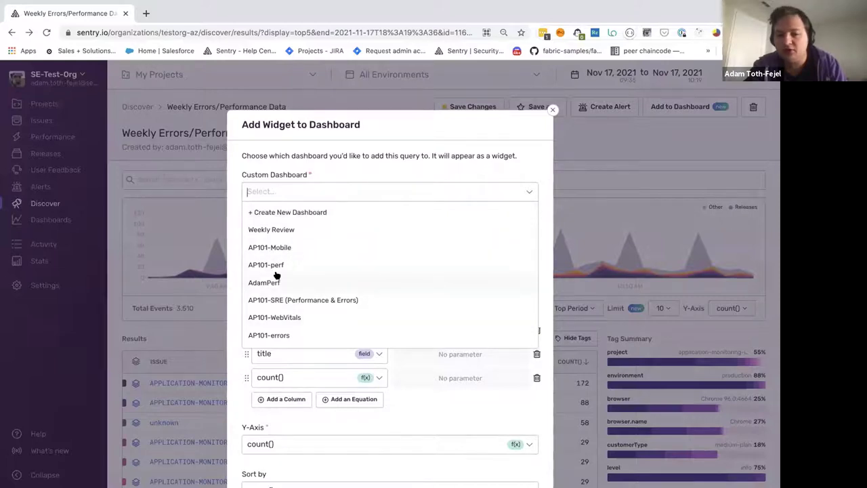
left_click(271, 231)
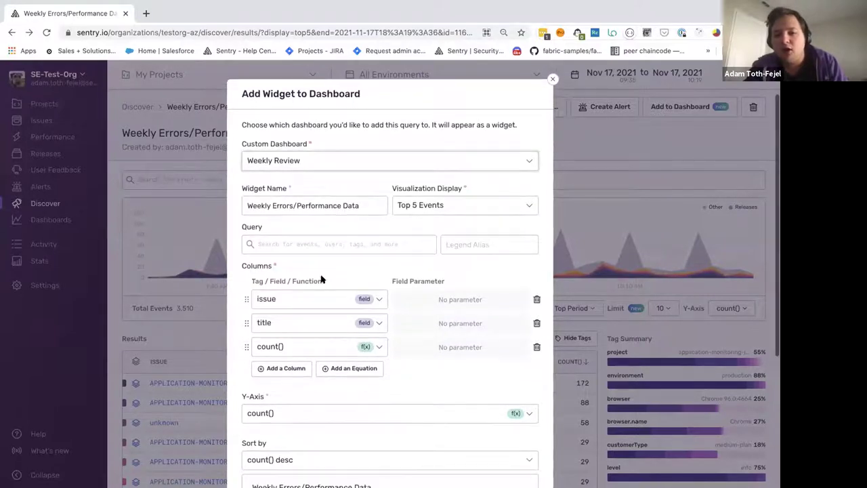
left_click_drag(362, 205, 245, 204)
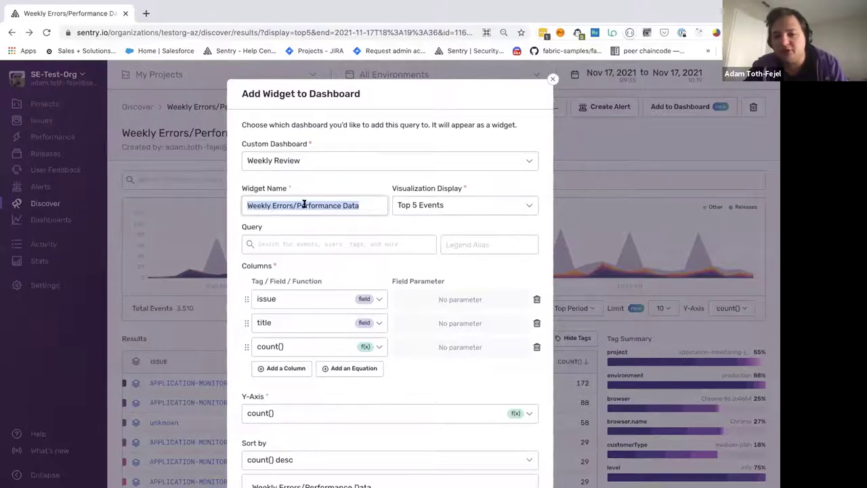
left_click(450, 204)
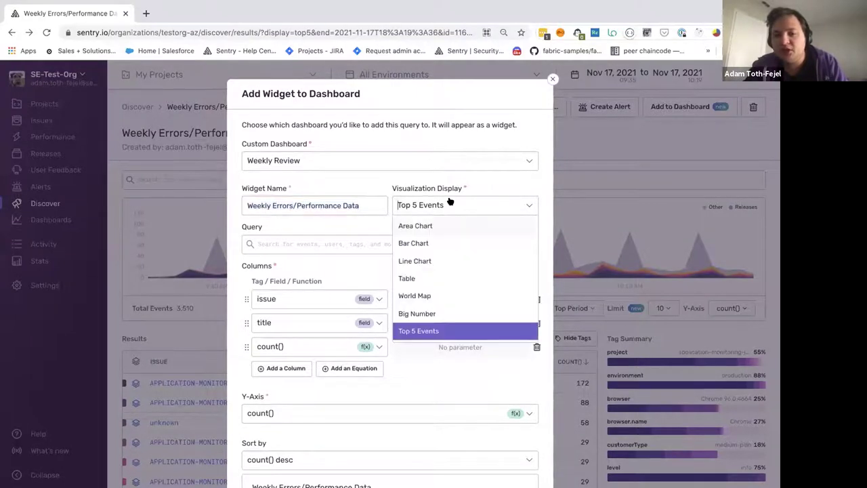
left_click(409, 278)
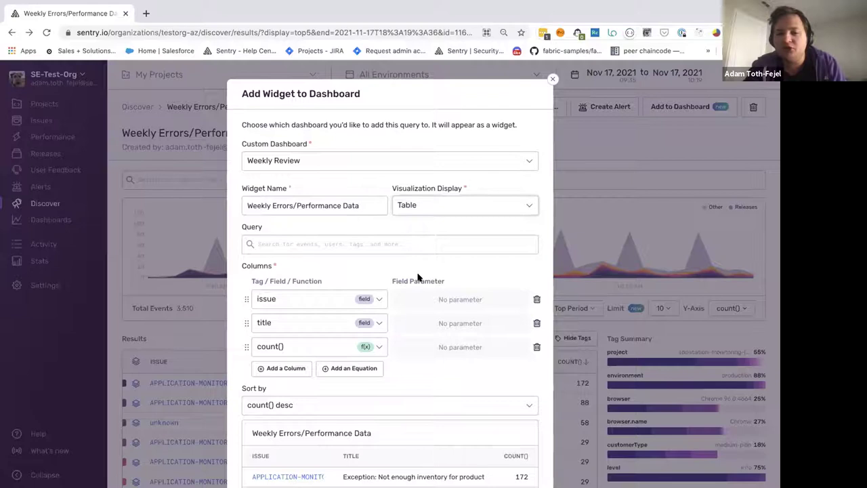
left_click(333, 243)
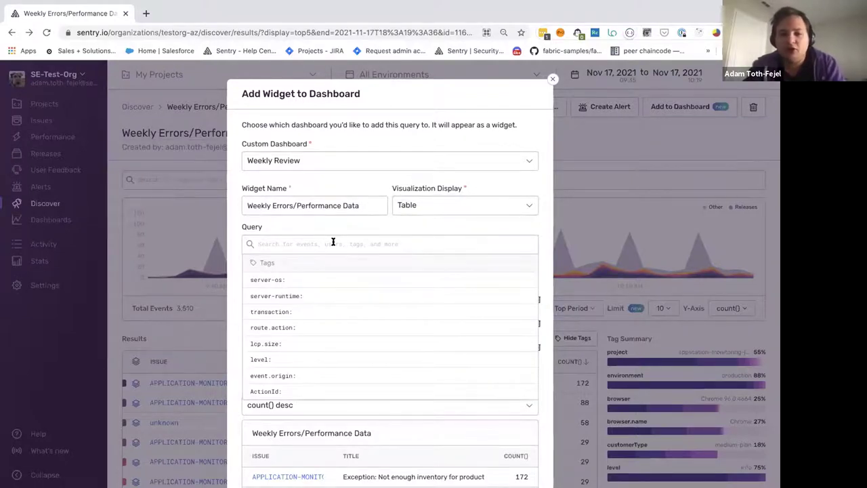
type("br")
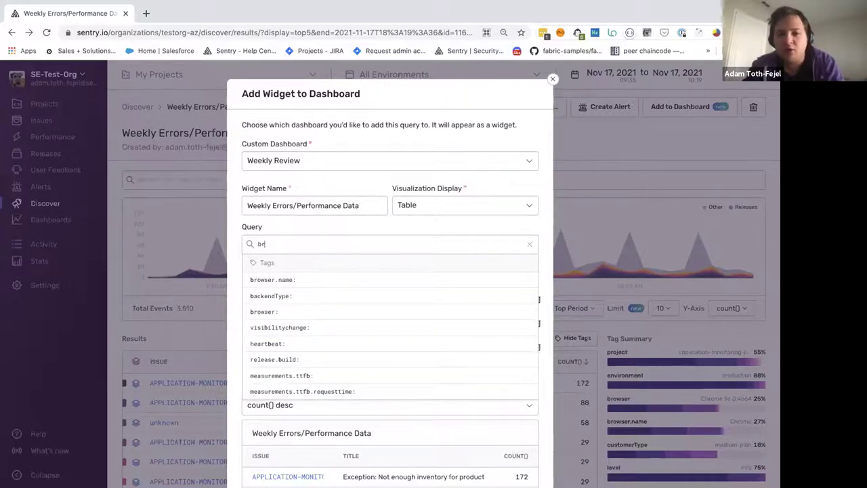
type("o")
left_click(308, 279)
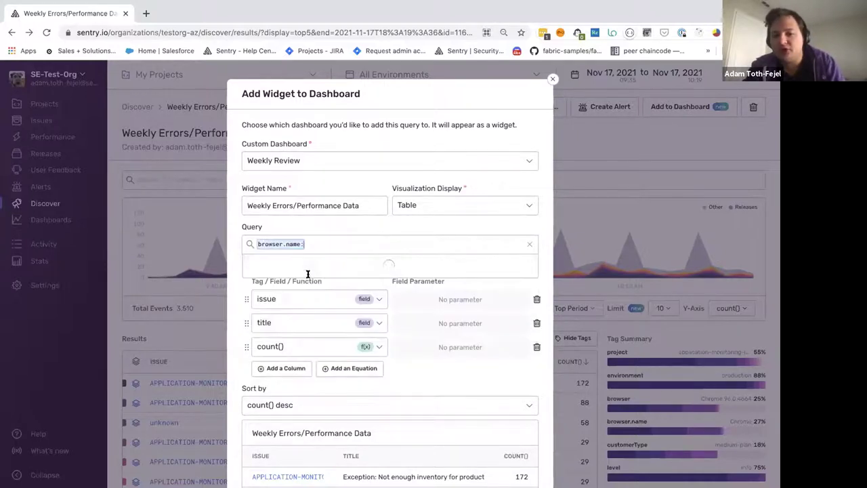
left_click(343, 209)
left_click(344, 235)
left_click(528, 243)
left_click(540, 220)
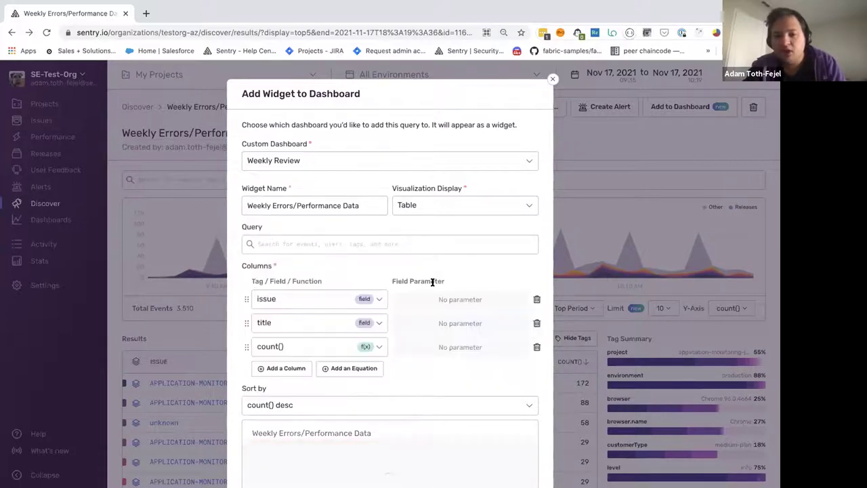
Step: Review the widget's columns, sort order and table preview in the form
scroll(420, 281, "down", 2)
scroll(381, 275, "up", 1)
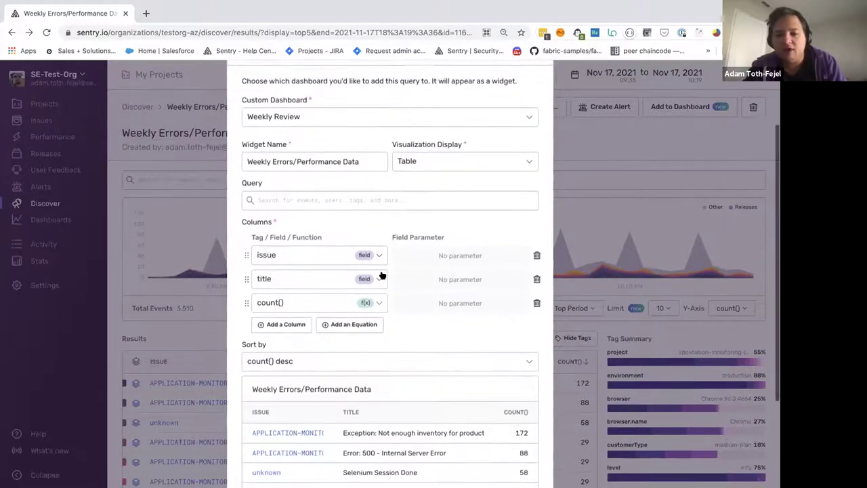
scroll(382, 275, "down", 1)
scroll(275, 329, "down", 1)
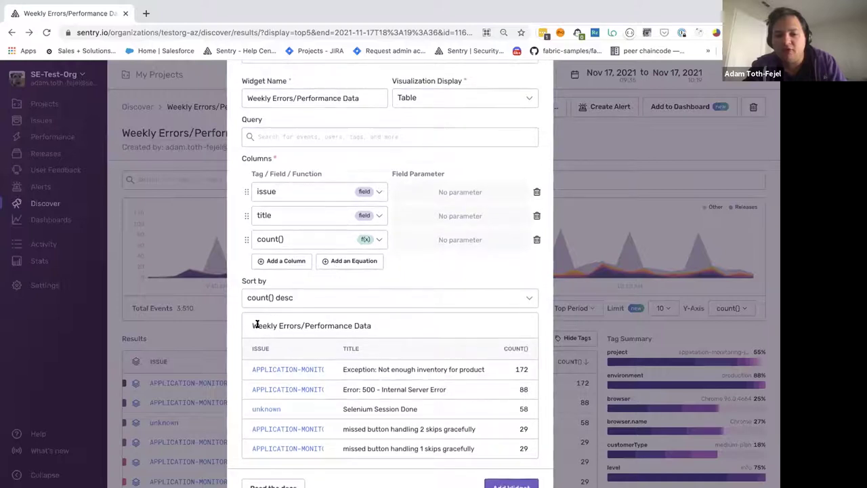
scroll(306, 348, "down", 1)
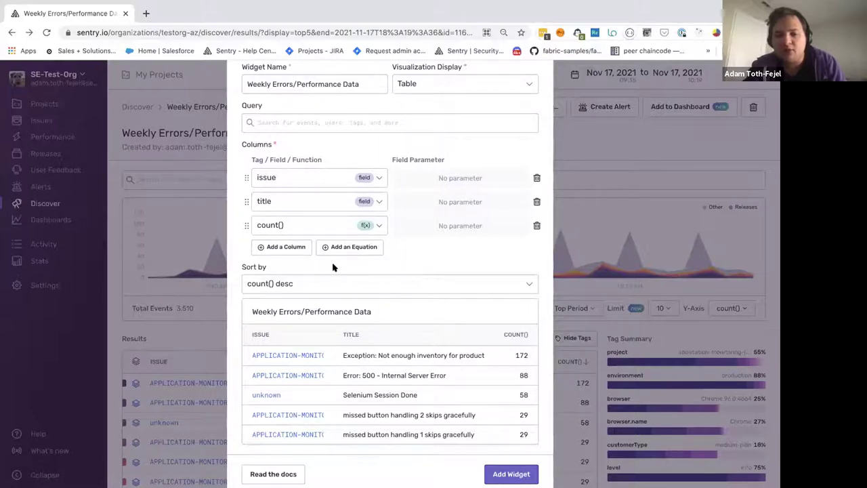
scroll(333, 264, "up", 1)
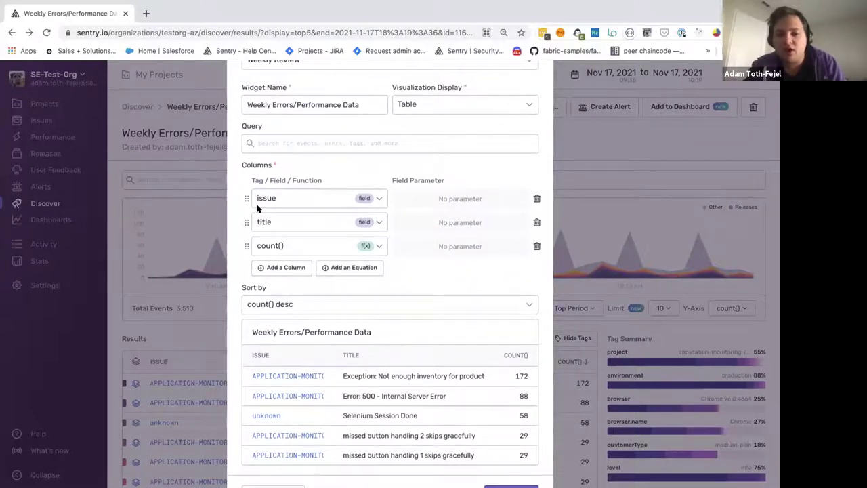
Step: Check the widget's sort options, keep count() desc, and leave the form without adding the widget
left_click(261, 304)
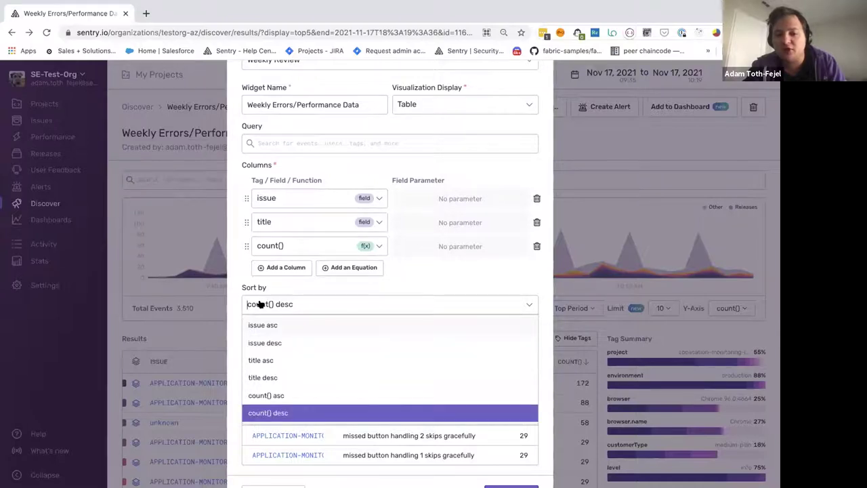
left_click(271, 414)
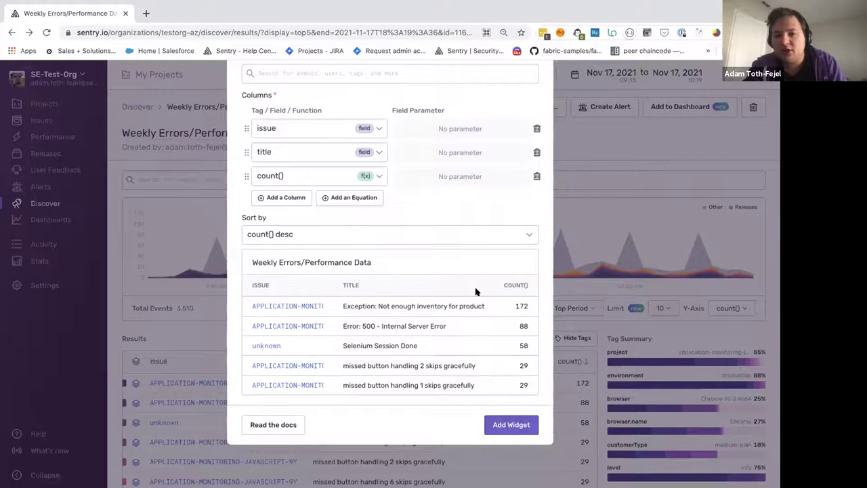
scroll(476, 292, "up", 5)
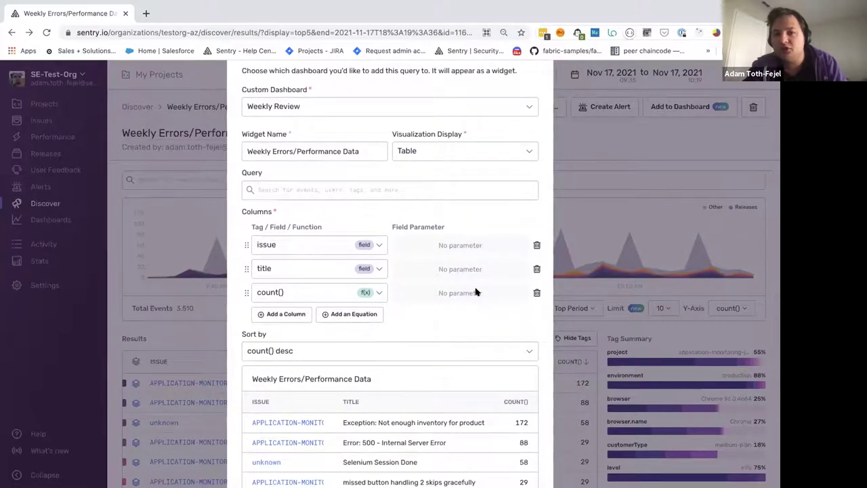
scroll(476, 291, "up", 3)
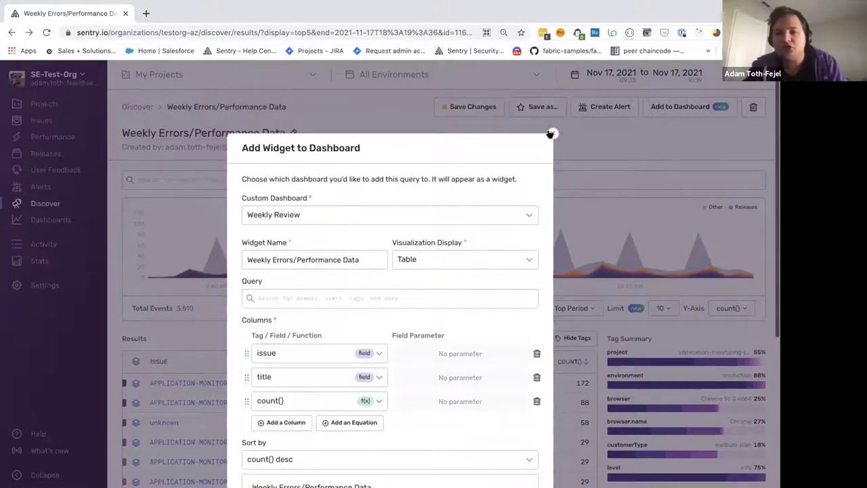
left_click(550, 133)
Step: Open the Weekly Review dashboard and look over its number, chart, table and map widgets
left_click(44, 220)
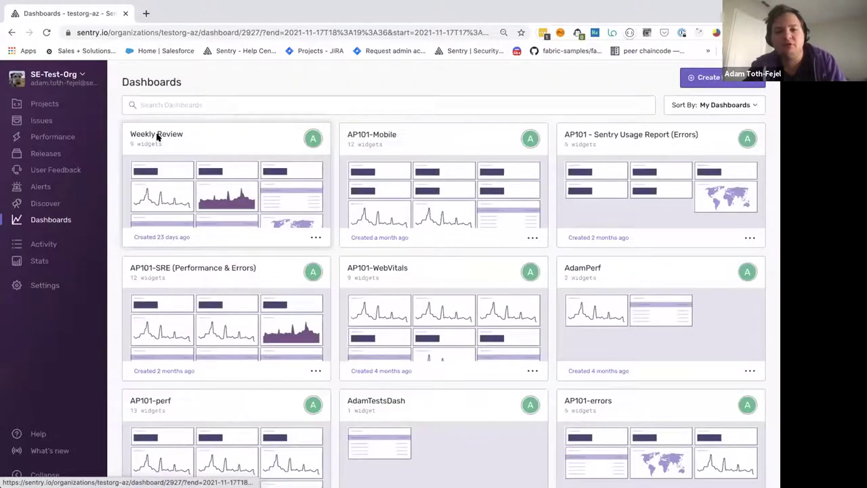
left_click(157, 137)
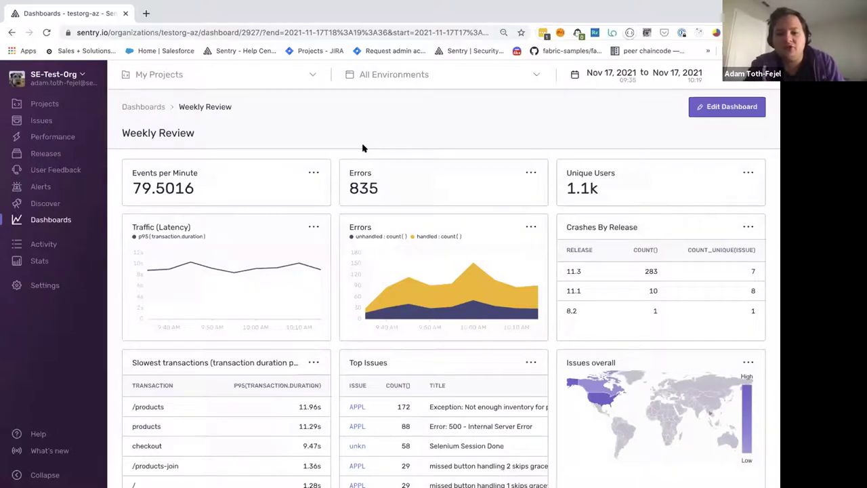
scroll(364, 186, "down", 1)
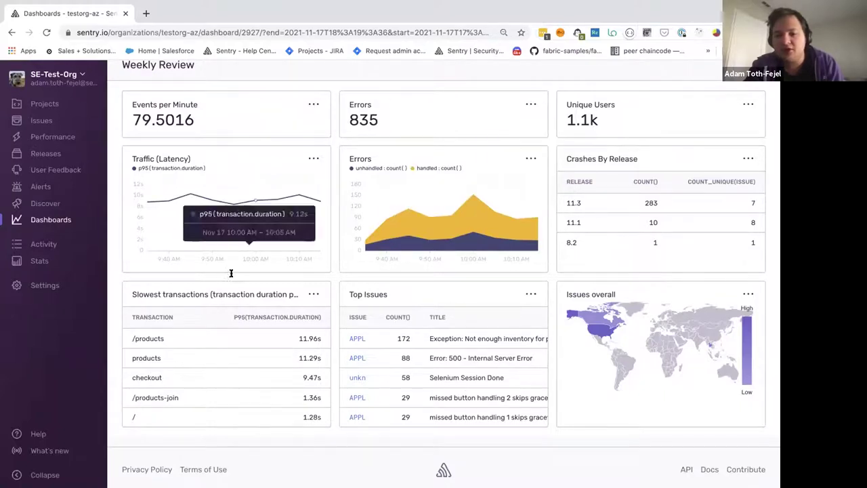
scroll(419, 403, "up", 2)
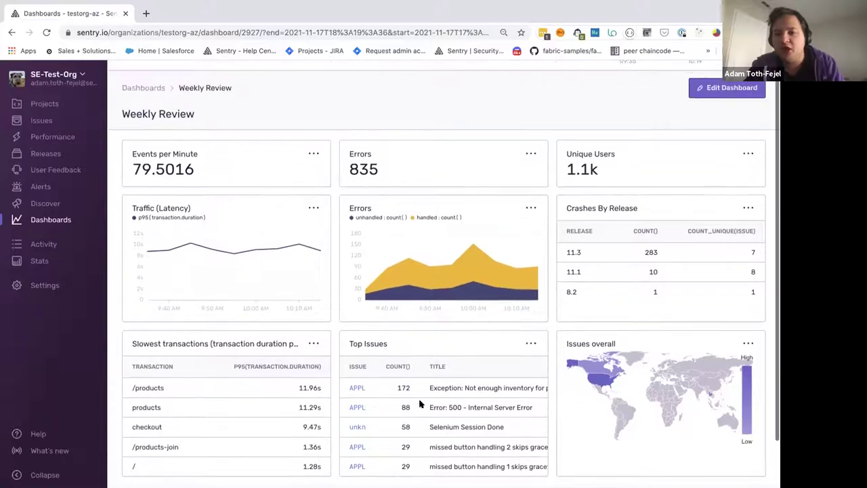
scroll(419, 404, "up", 1)
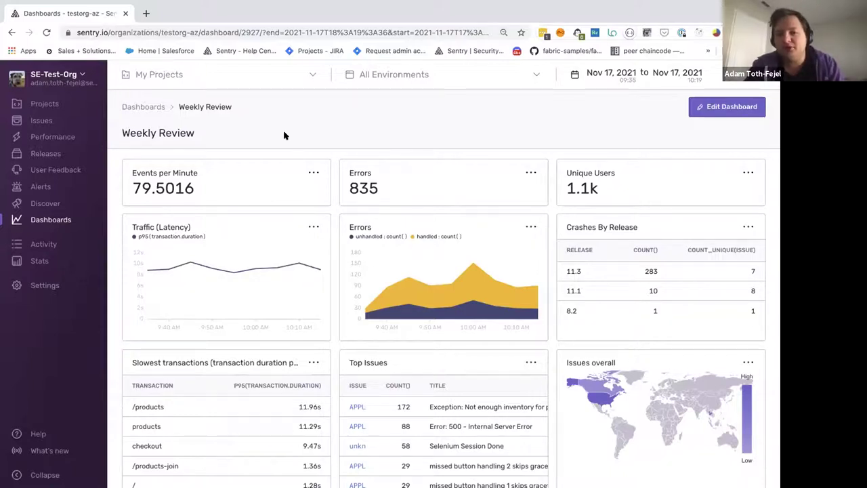
key("ctrl+Left")
key("ctrl+Right")
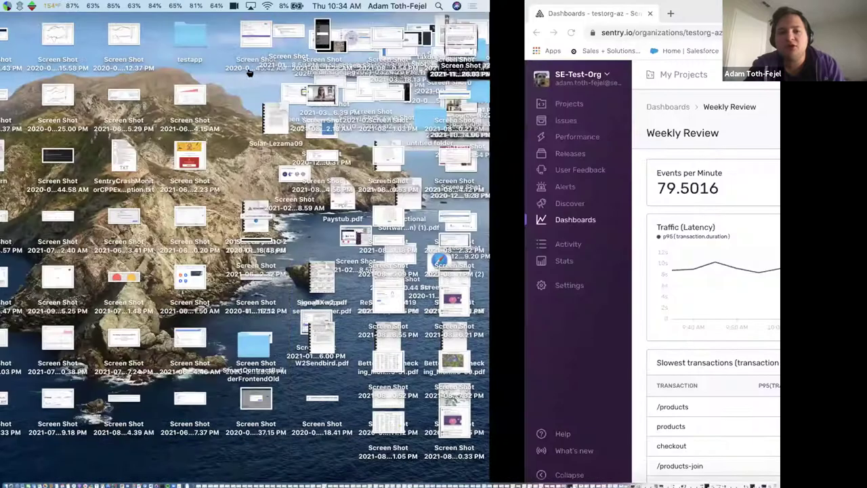
left_click(228, 82)
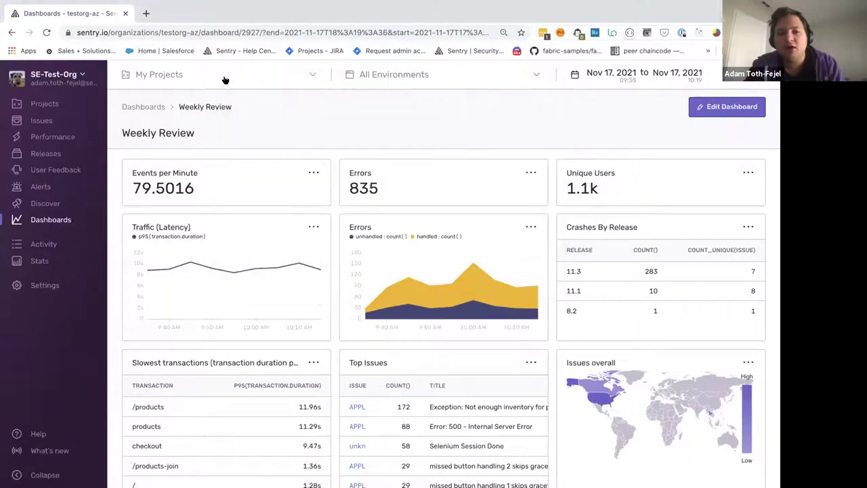
Step: Browse the dashboard's project filter list and its environment filter without selecting anything
left_click(224, 77)
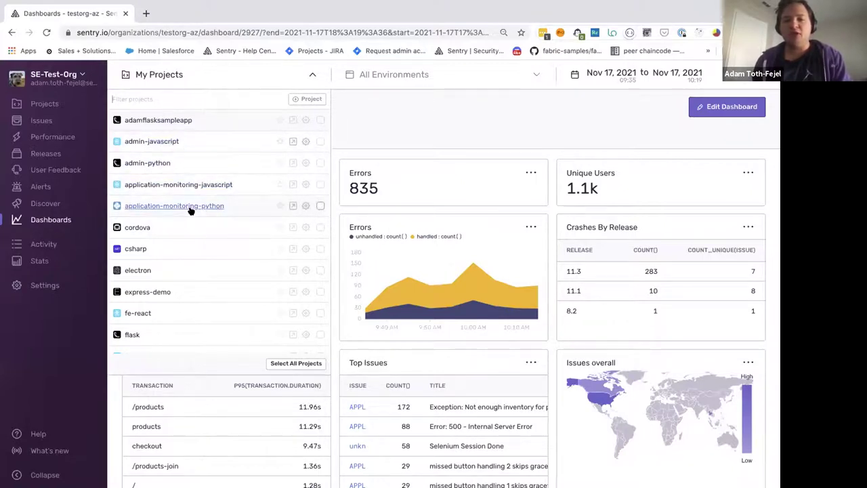
scroll(193, 210, "down", 2)
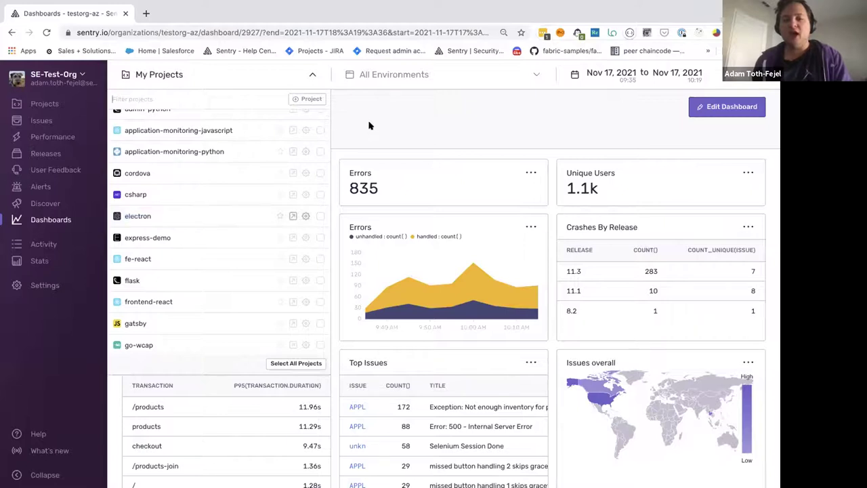
left_click(353, 143)
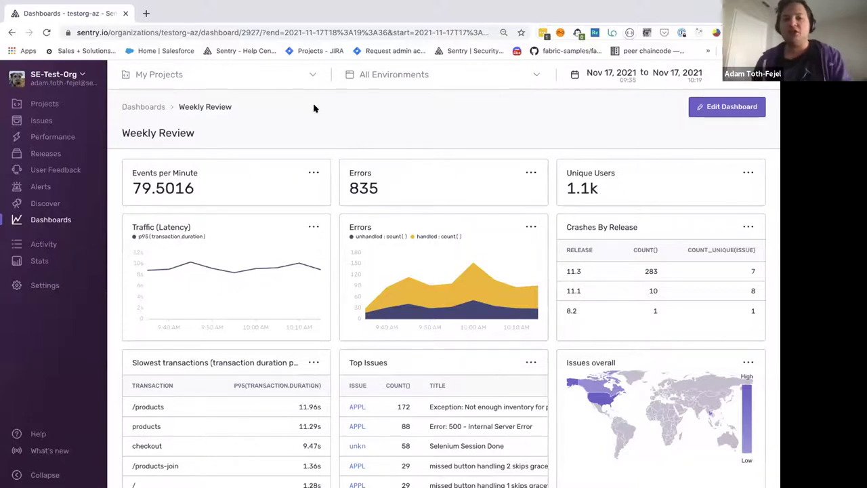
left_click(266, 79)
scroll(261, 269, "down", 3)
scroll(262, 266, "up", 2)
left_click(411, 112)
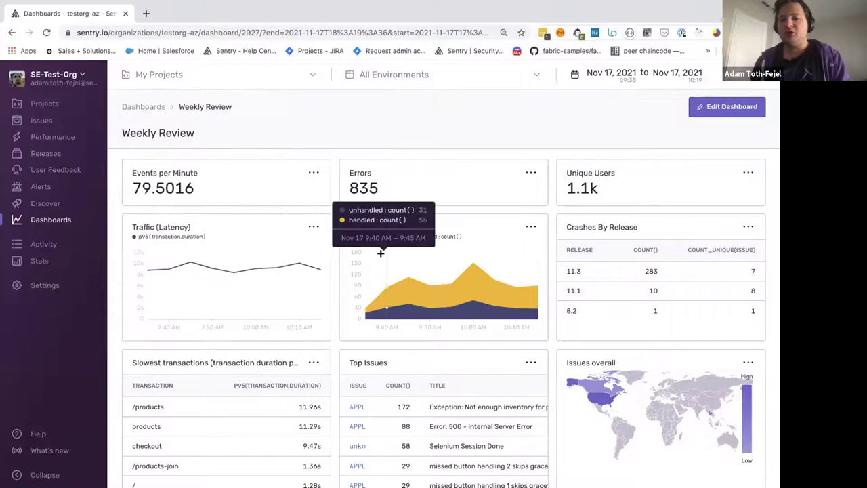
left_click(228, 79)
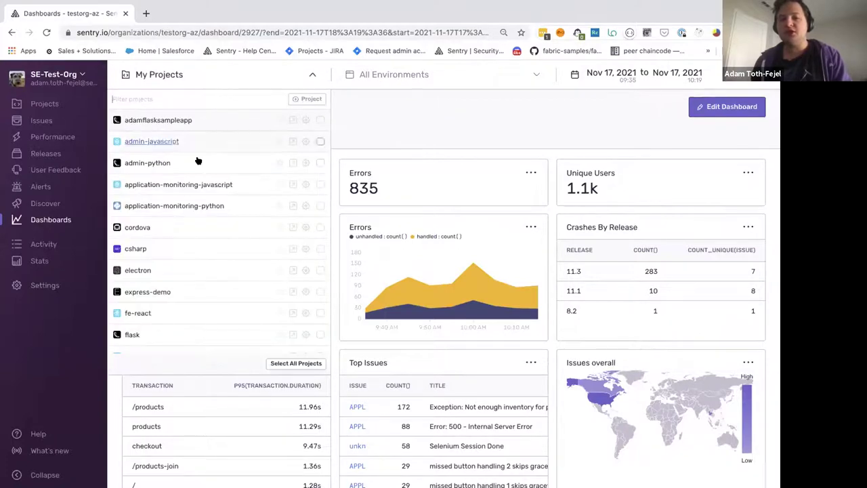
left_click(350, 74)
left_click(576, 129)
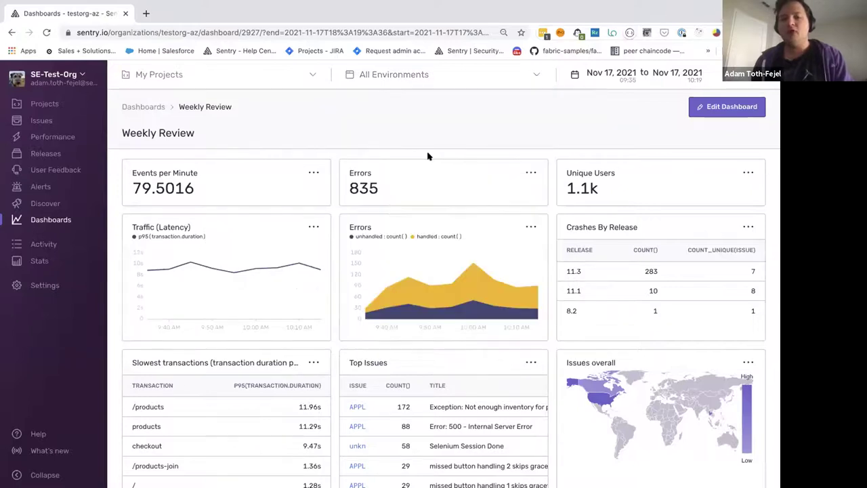
Step: Start editing the Weekly Review dashboard and inspect the Events per Minute widget's settings without changing them
scroll(433, 243, "down", 1)
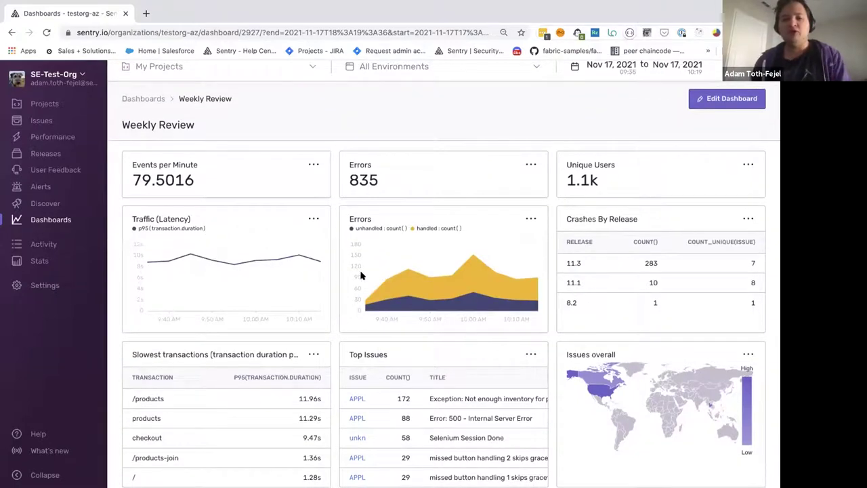
scroll(361, 275, "down", 1)
scroll(361, 276, "down", 1)
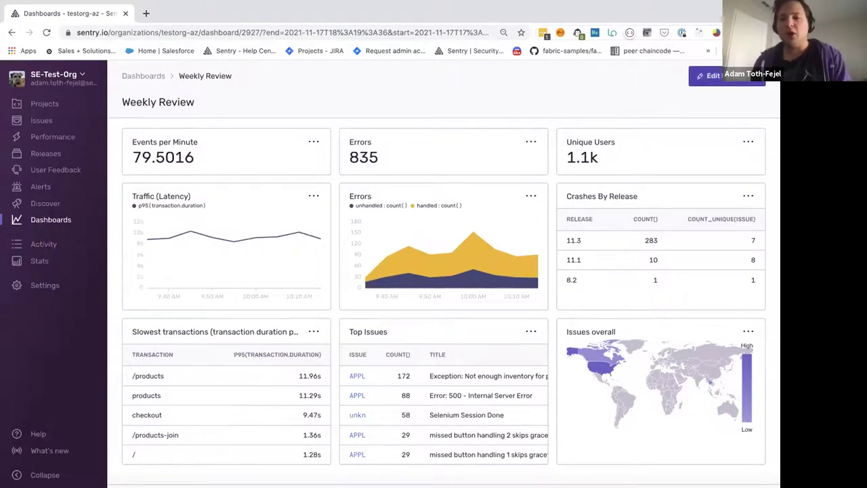
left_click(711, 75)
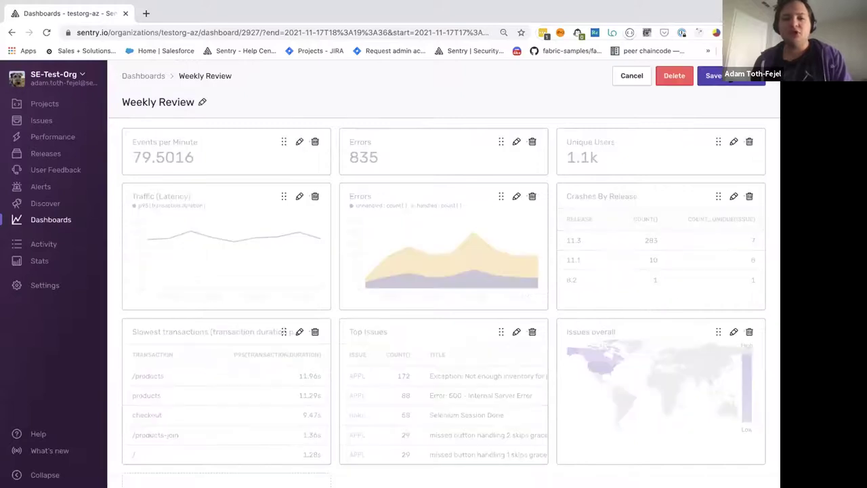
left_click(299, 143)
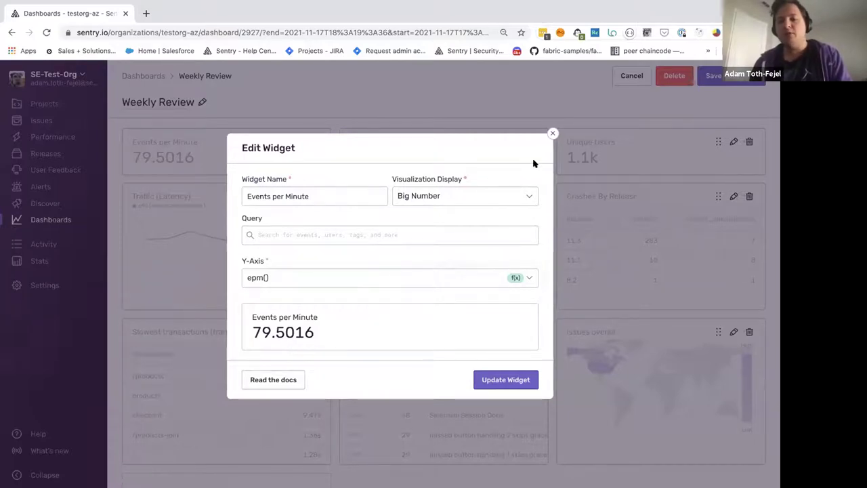
left_click(552, 133)
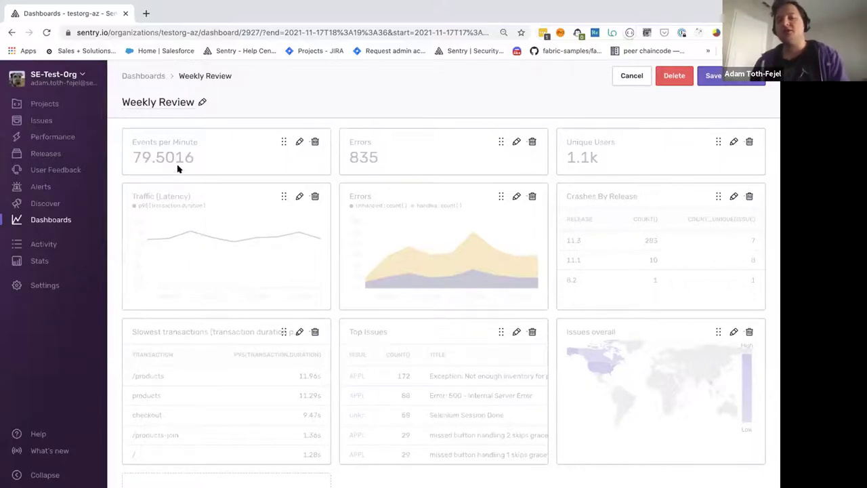
Step: Inspect the settings of the big-number Errors widget and the Unique Users widget, and leave dashboard editing without saving
left_click(515, 140)
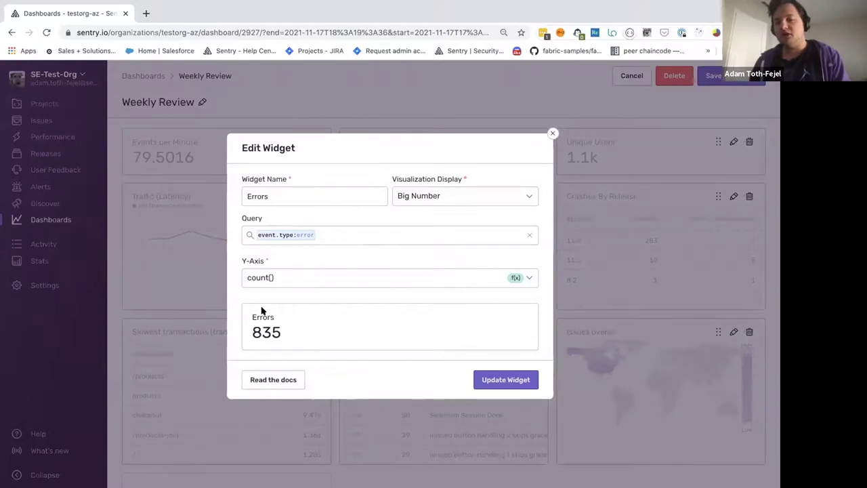
left_click(552, 135)
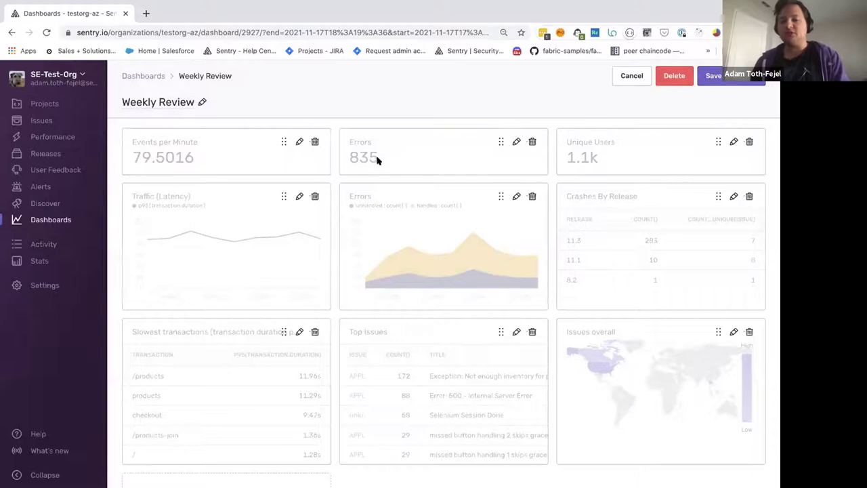
left_click(733, 141)
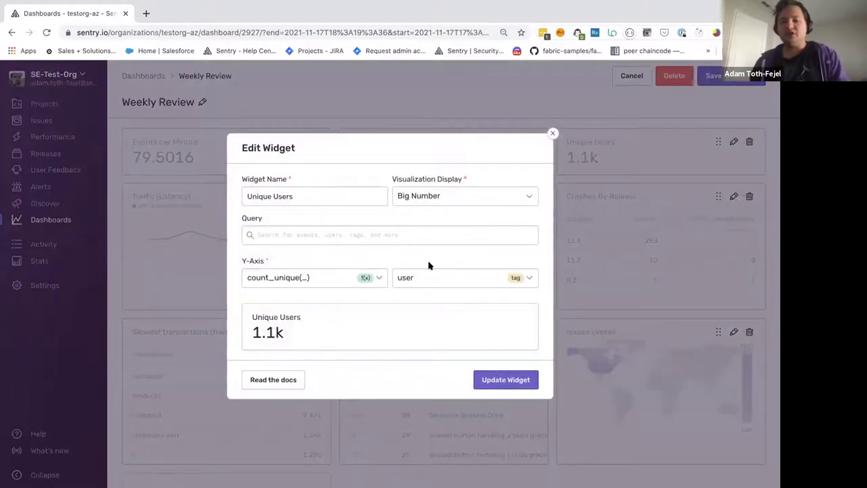
left_click(551, 133)
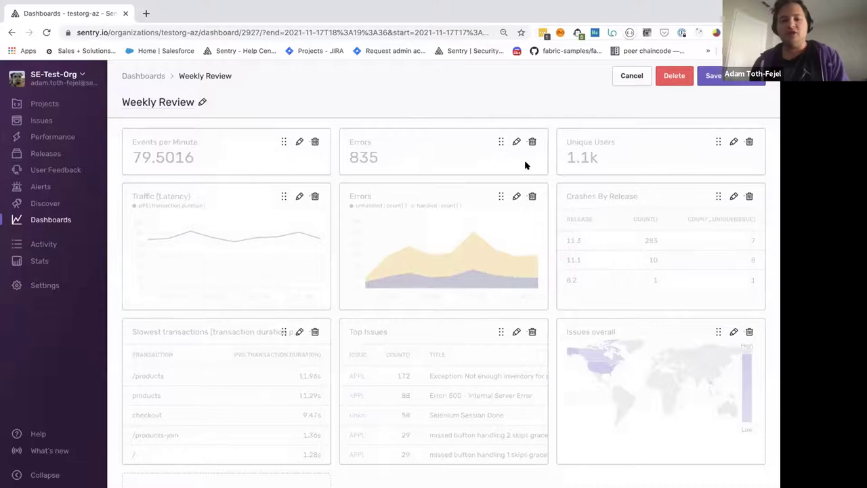
left_click(632, 75)
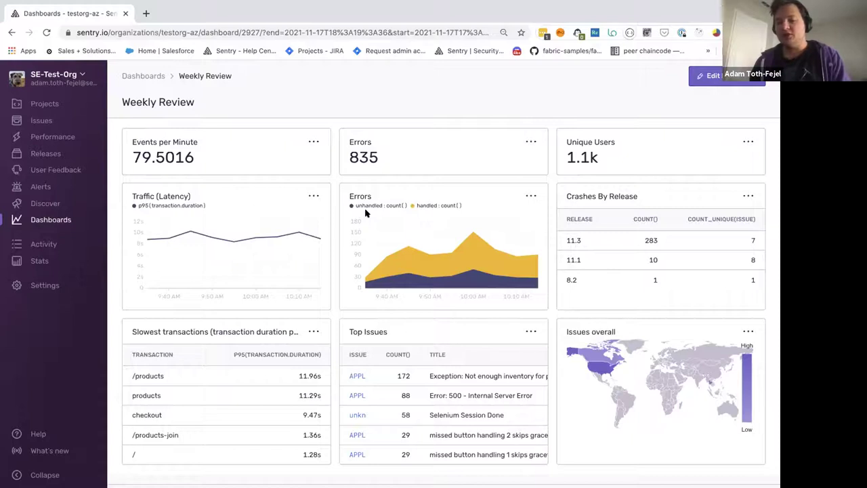
Step: Examine the handled and unhandled error counts over time in the Errors chart, alongside the Traffic (Latency) chart
mouse_move(405, 232)
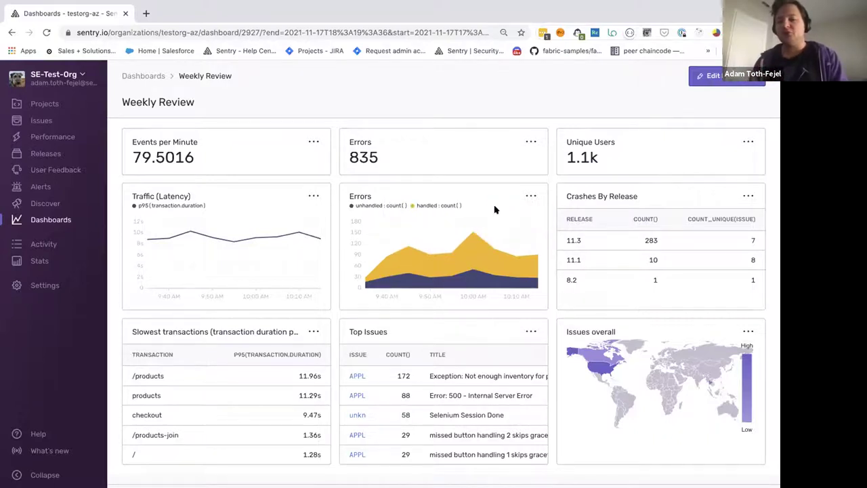
scroll(474, 231, "down", 1)
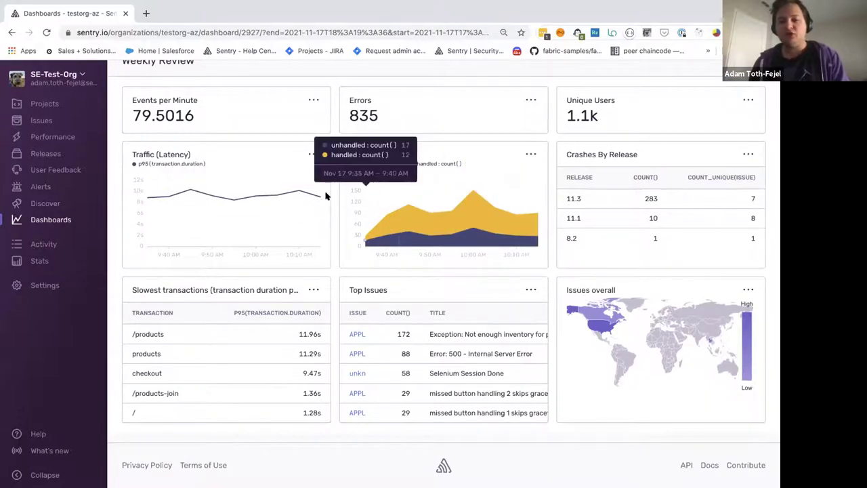
mouse_move(283, 218)
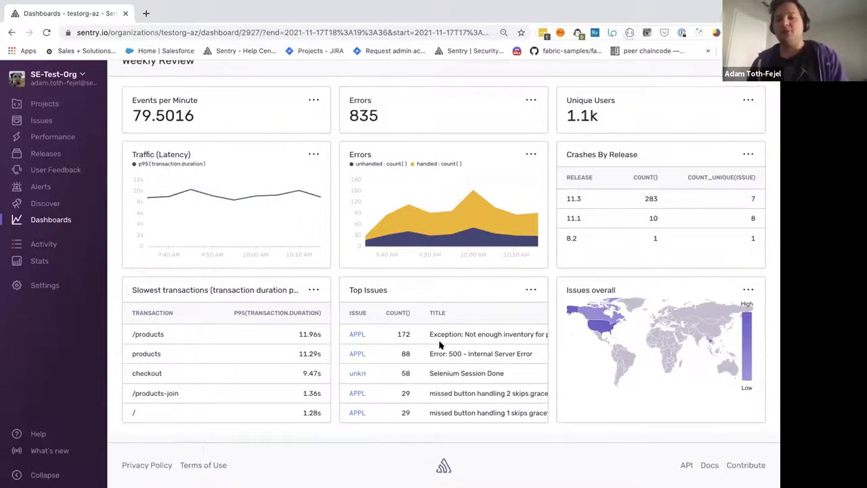
mouse_move(458, 181)
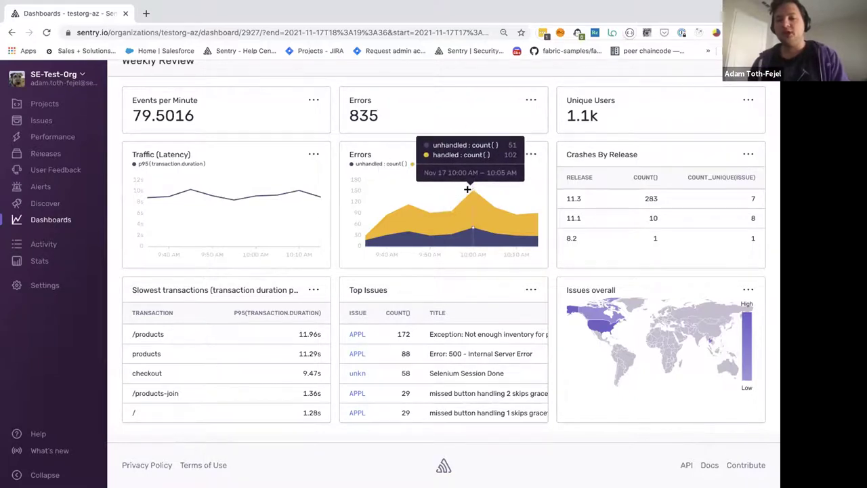